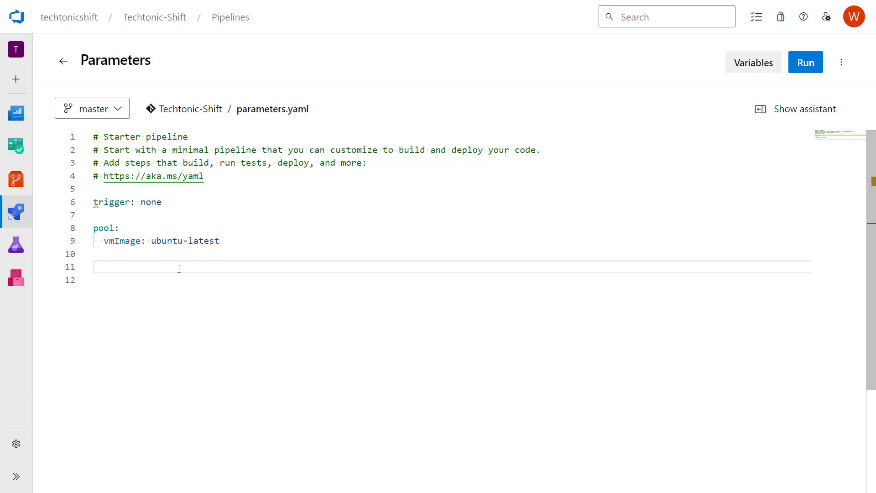
text(parameters:)
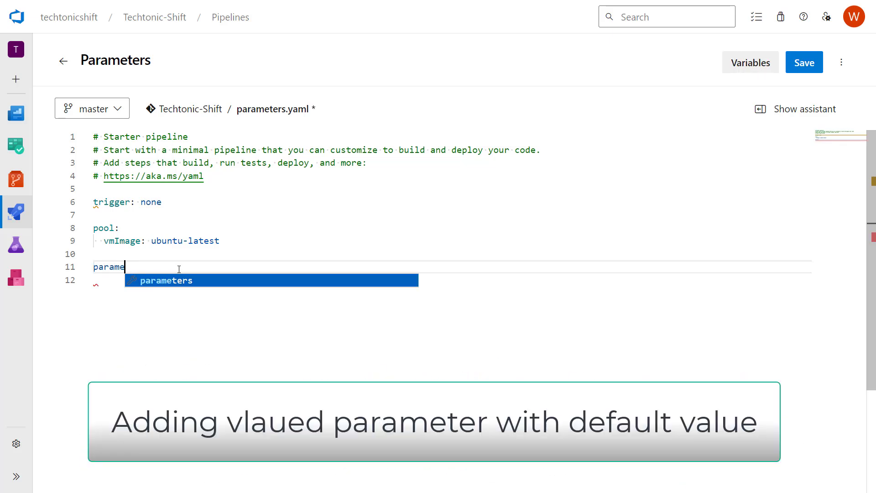
Define a parameters section with devTeamName, displayName 'Dev Team Name', type string
key(Return)
text(- )
text(n)
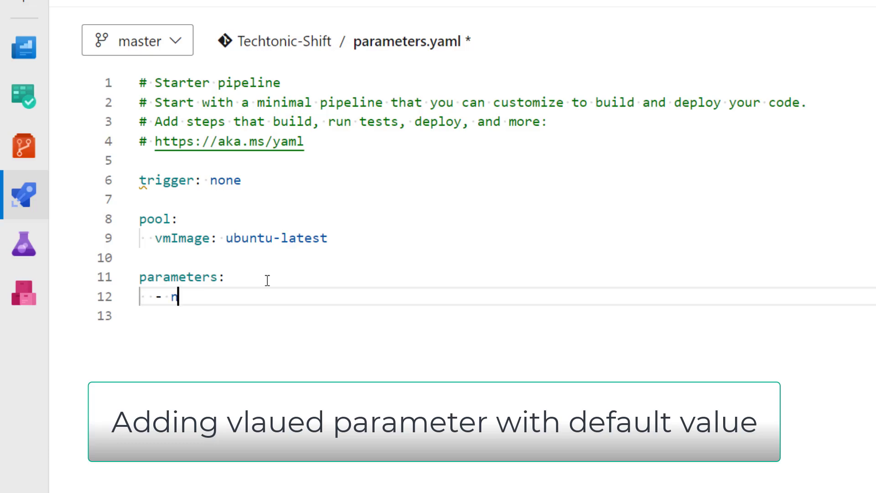
text(ame:)
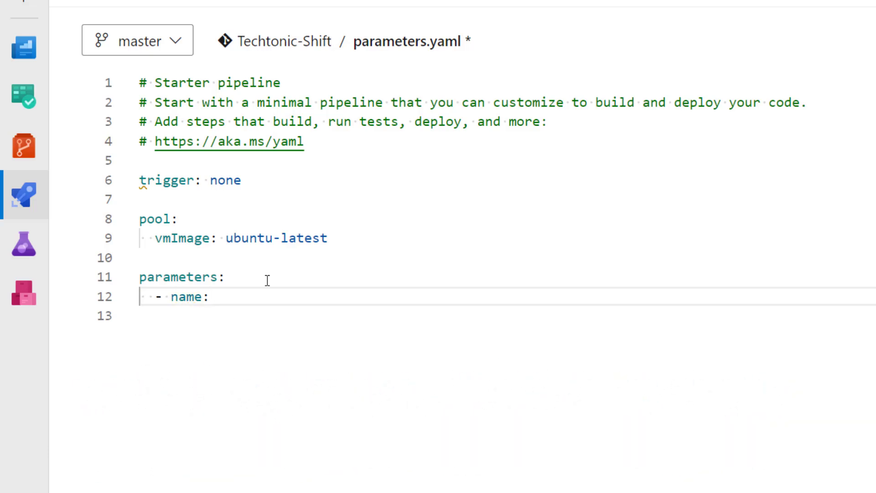
text( d)
text(evTeamName)
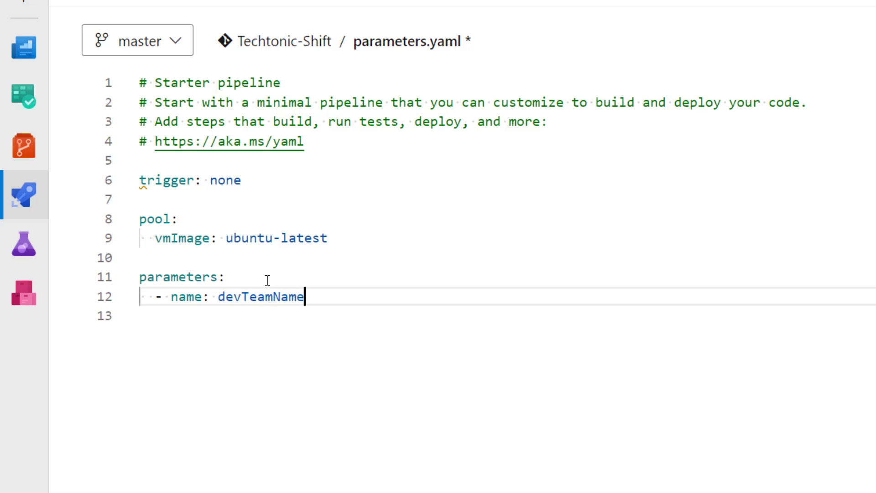
key(Return)
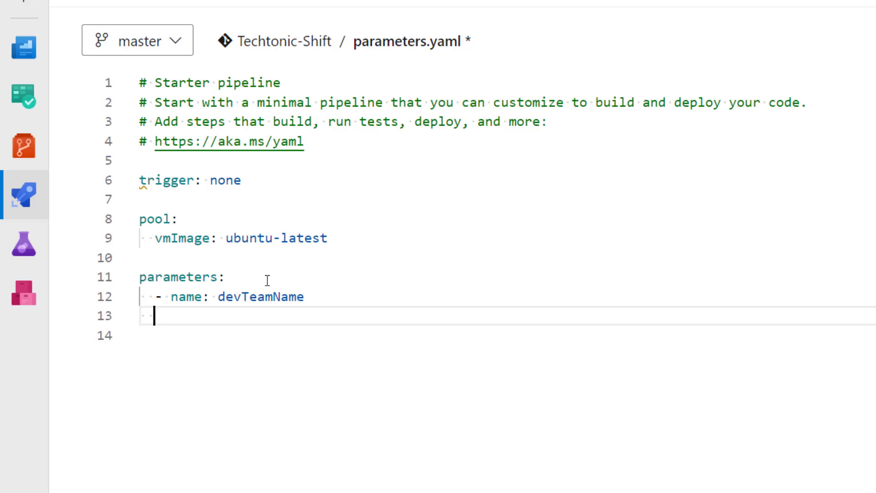
text(di)
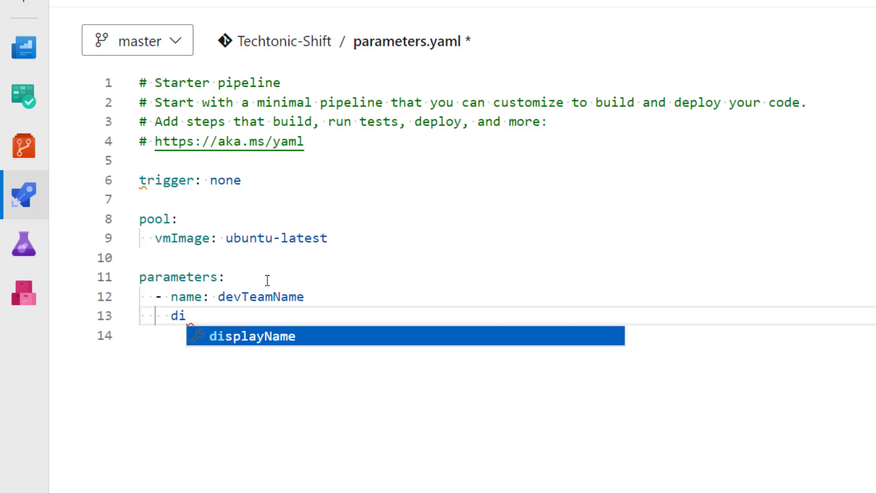
key(Tab)
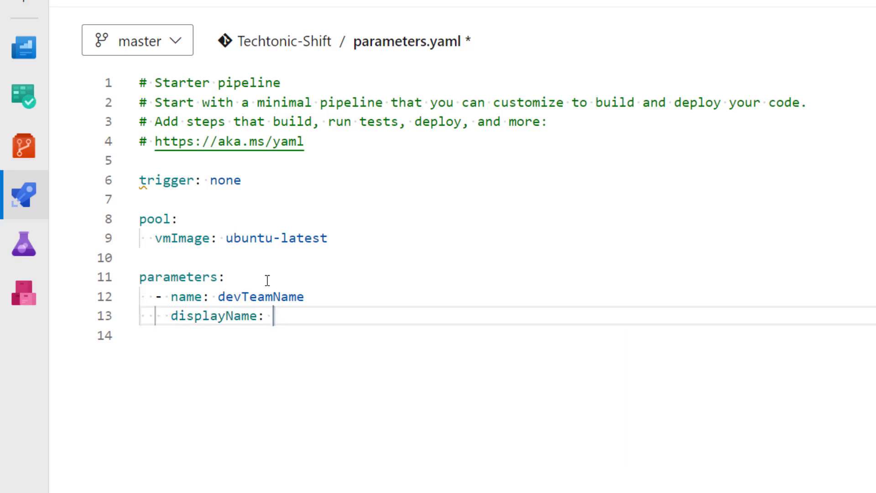
text(Dev Team )
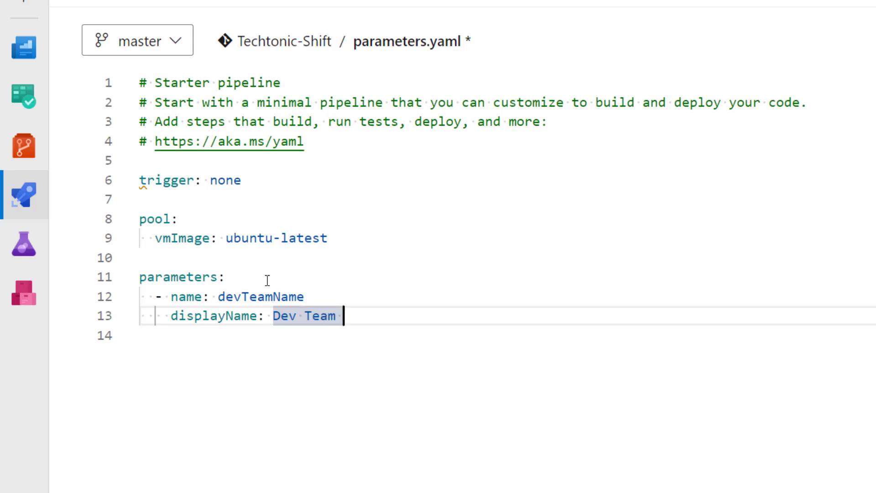
text(n)
key(BackSpace)
text(Name)
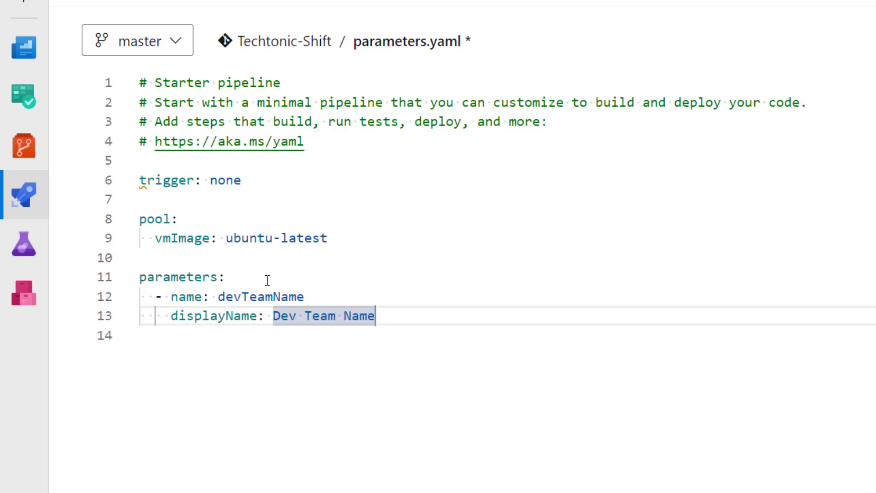
key(Return)
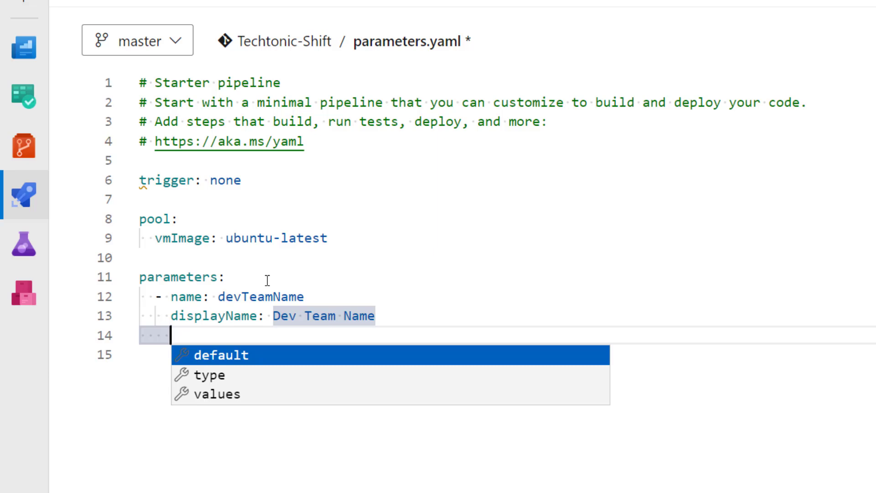
key(Down)
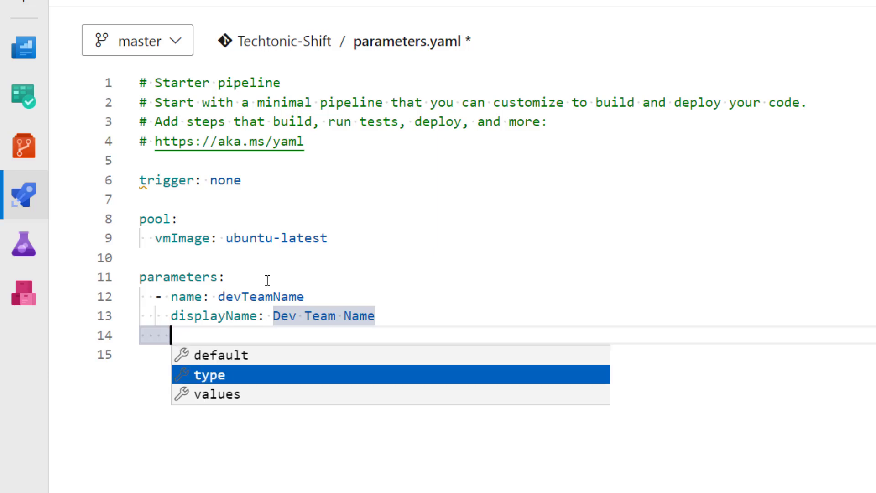
key(Return)
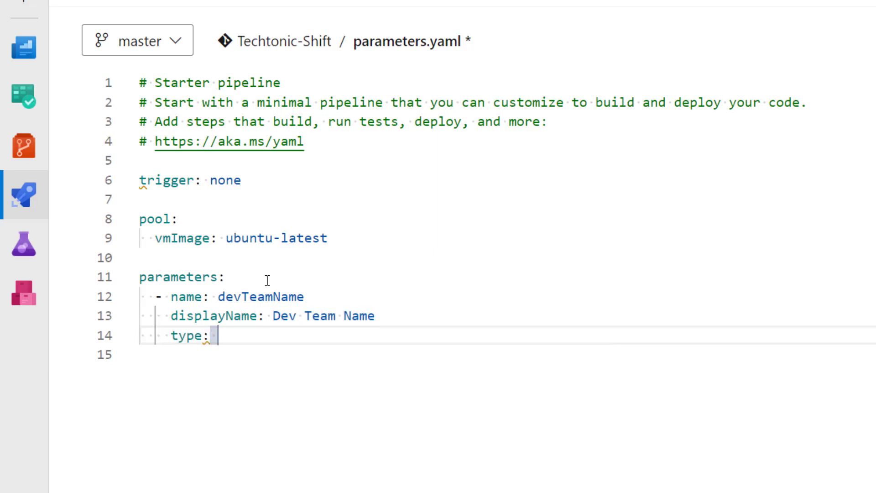
text(string)
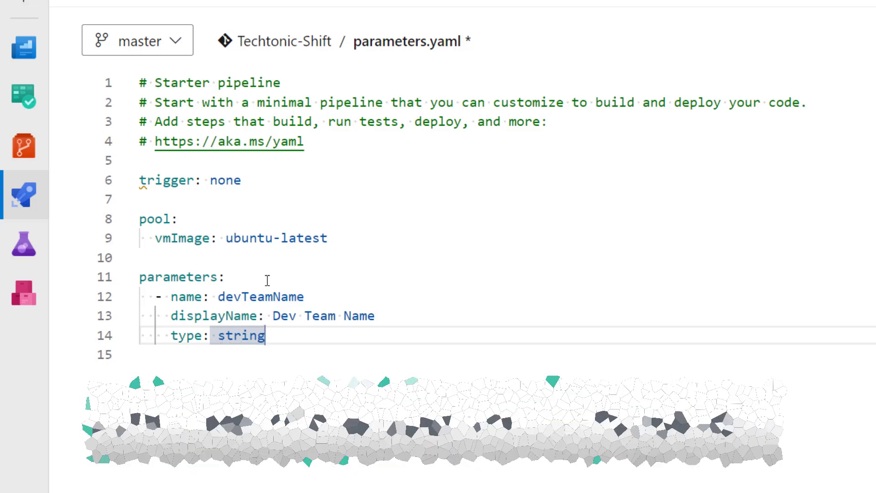
Add qaTeamName, displayName 'QA Team', type string, default a single-quoted space
key(Return)
key(Return)
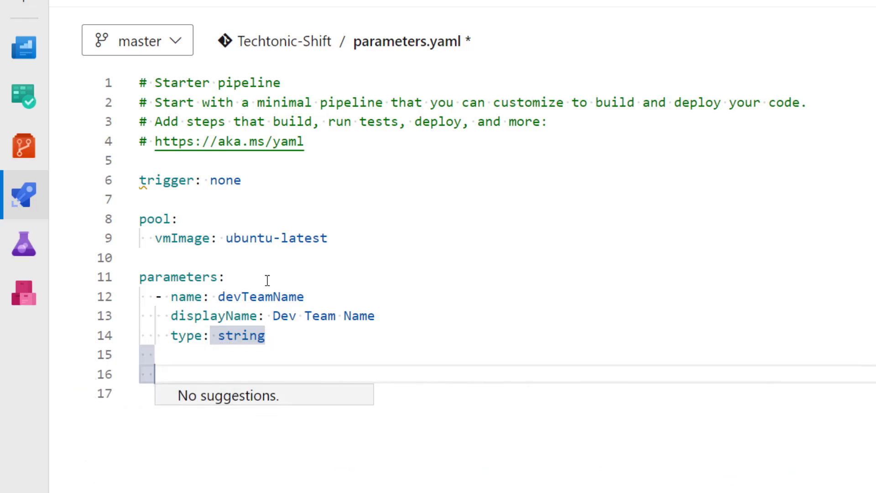
text(-)
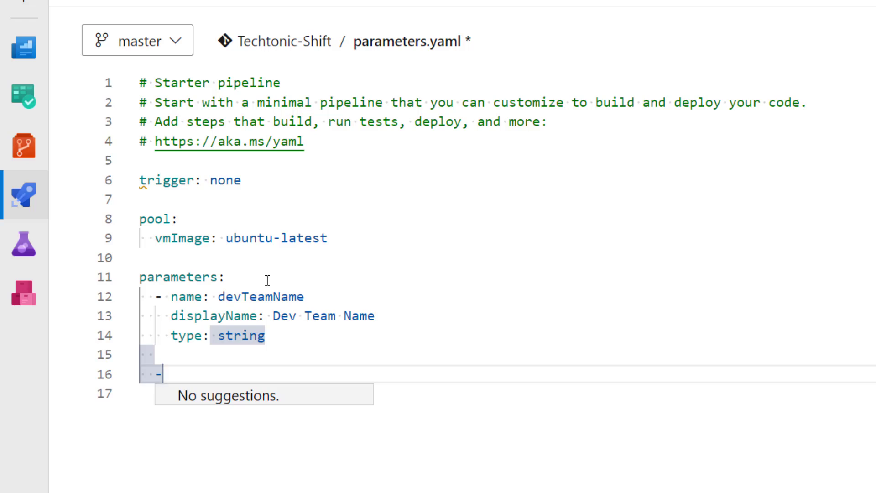
key(Tab)
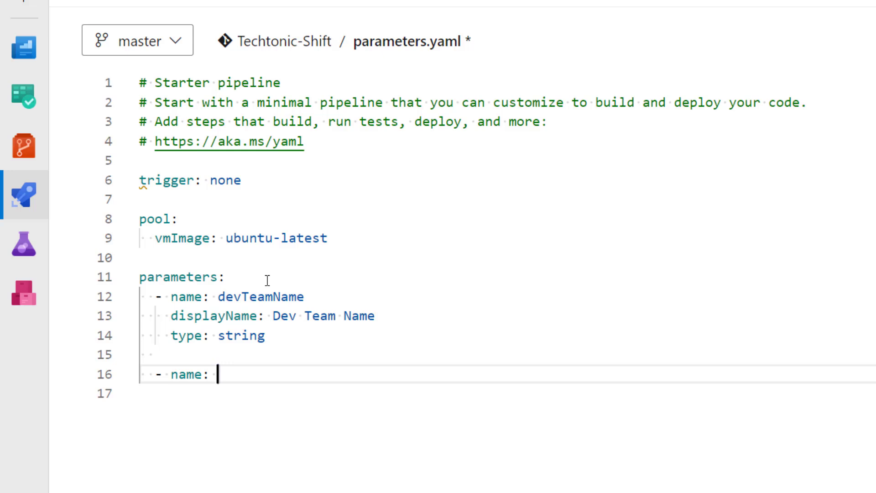
text(qaTeam)
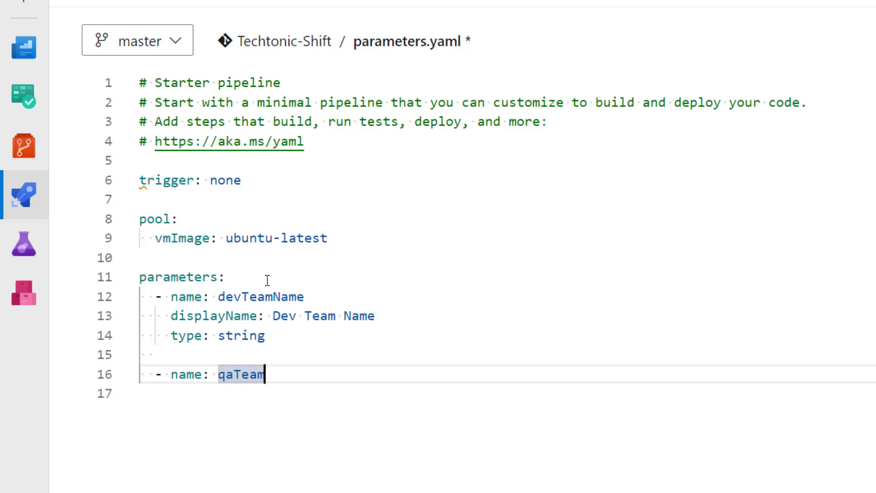
text(Name)
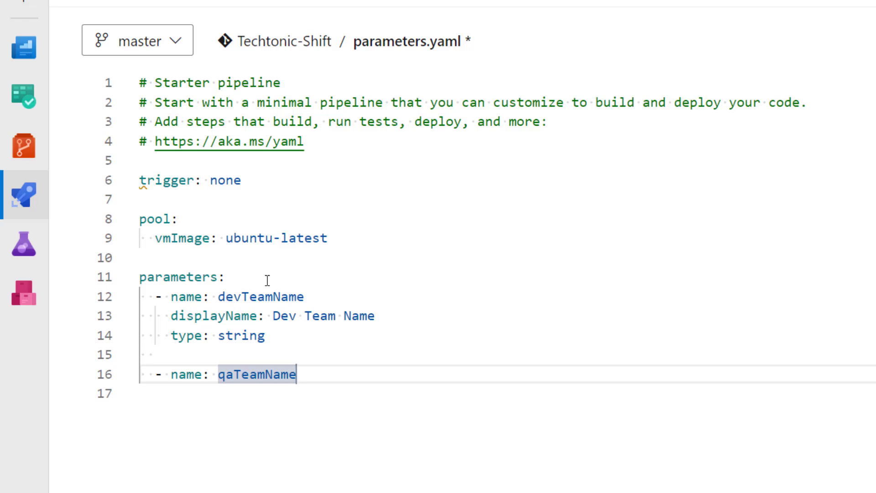
key(Return)
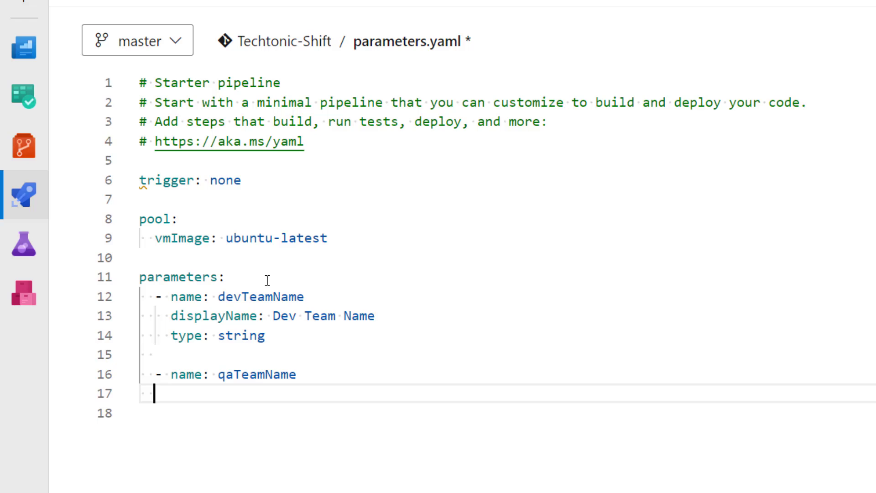
text(d)
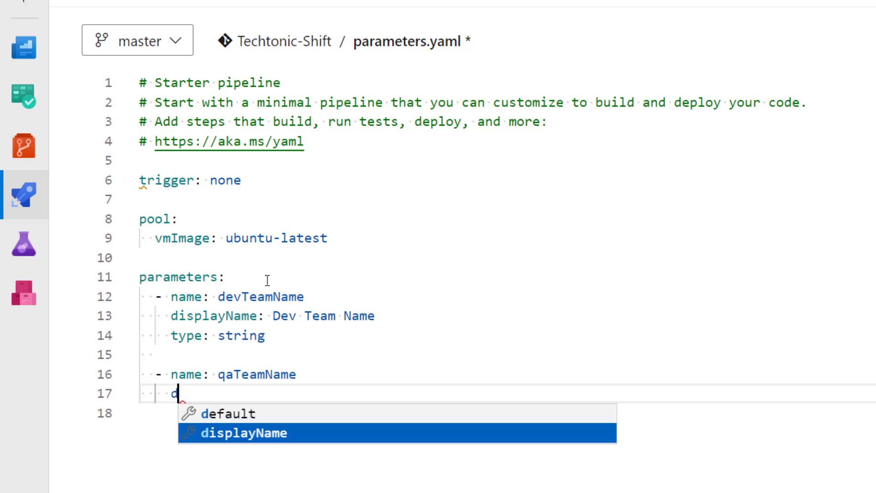
key(Tab)
text(Q)
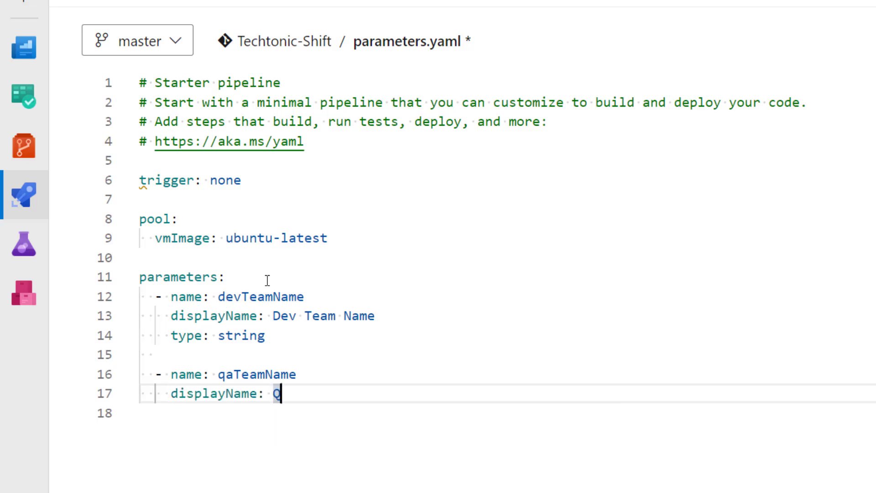
text(A Te)
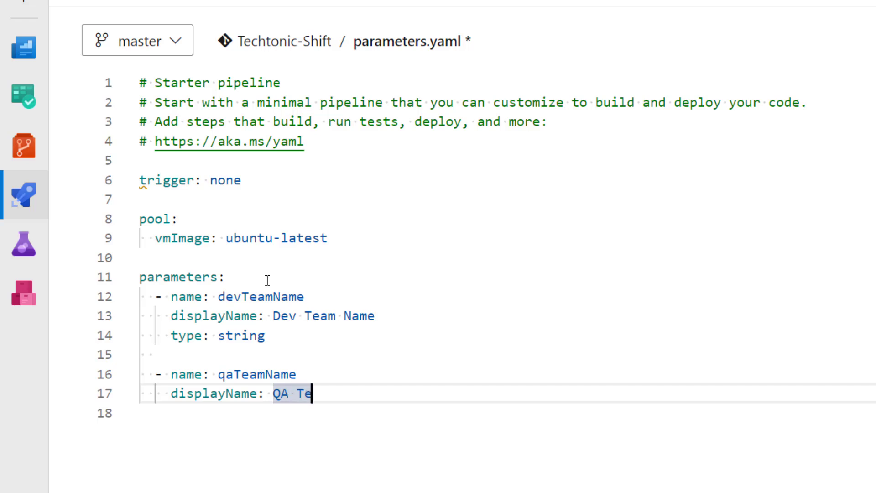
text(am)
key(Return)
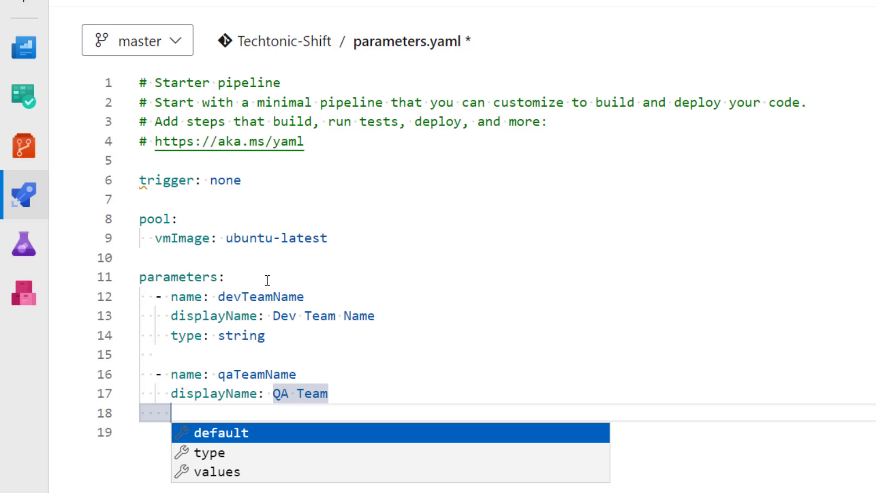
text(type)
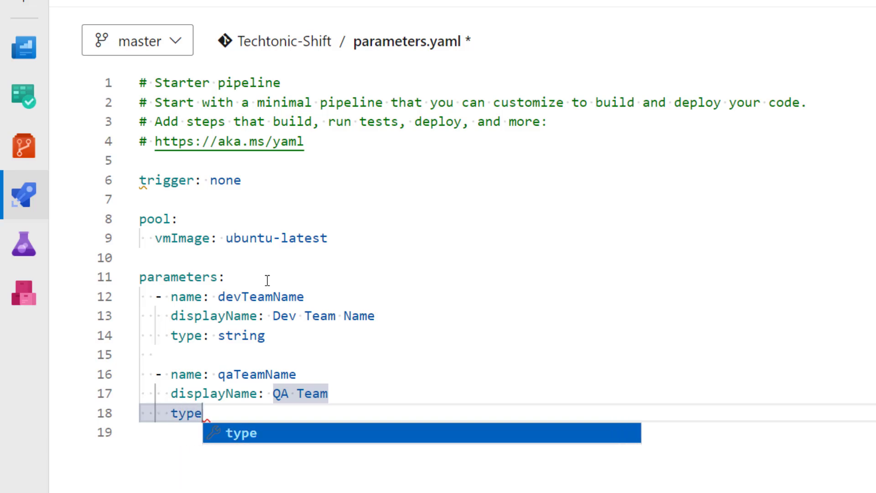
text(: st)
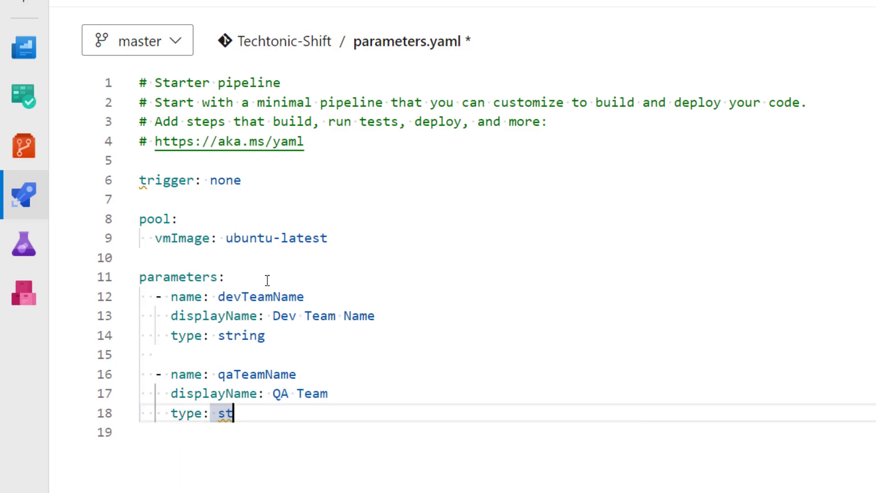
text(ring)
key(Return)
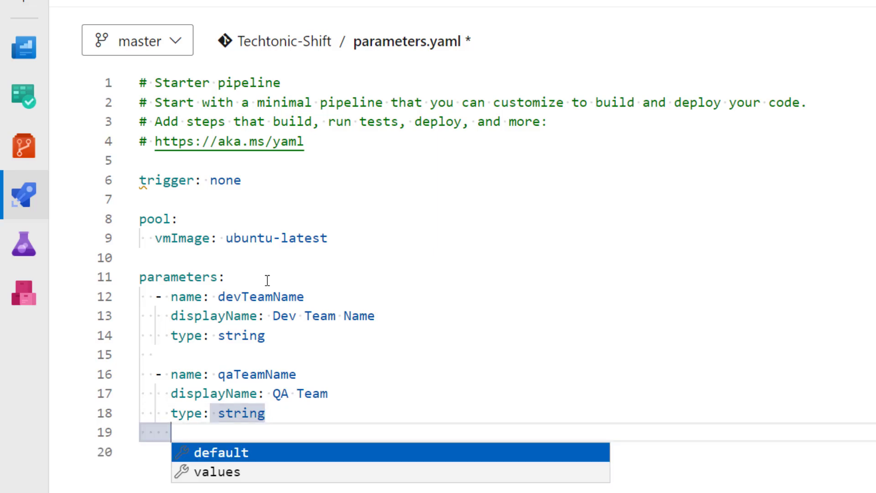
text(defaul)
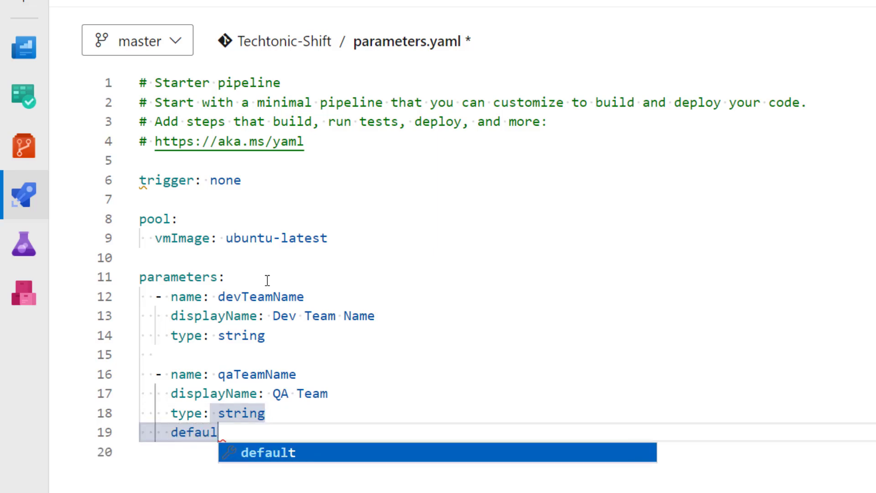
text(t: )
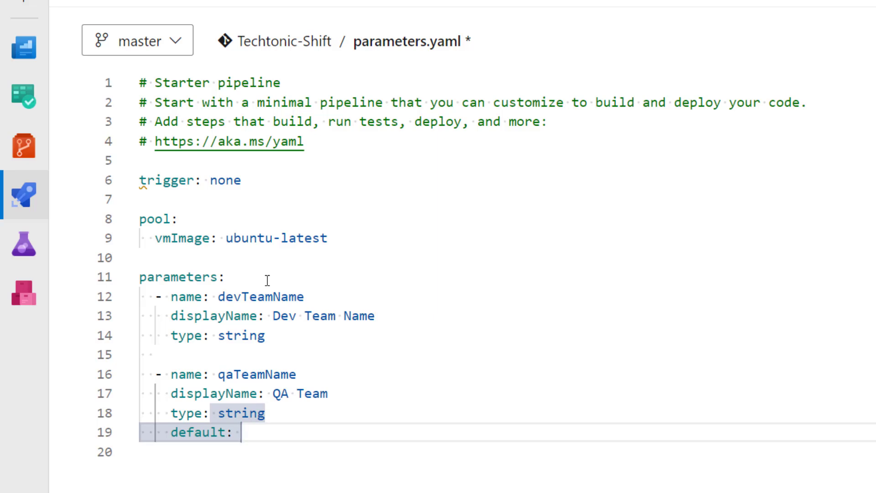
text(")
key(BackSpace)
text(')
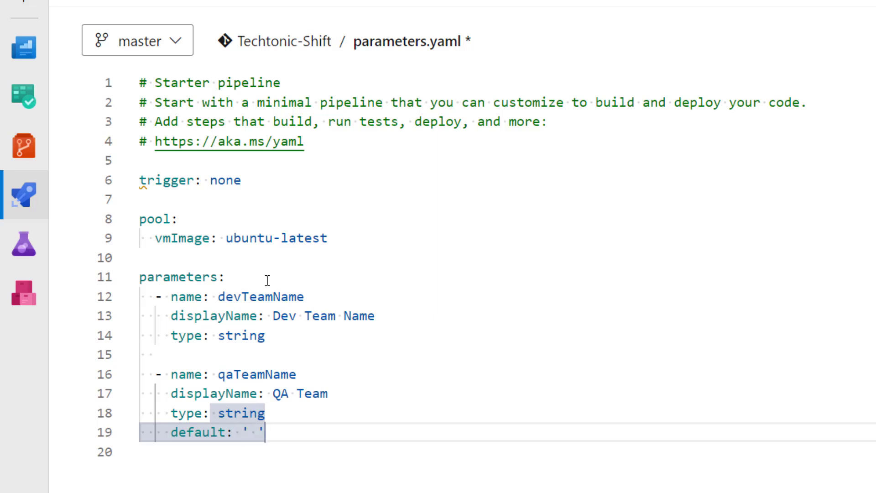
Start an outdented blank line below qaTeamName's default for a third parameter
key(Right)
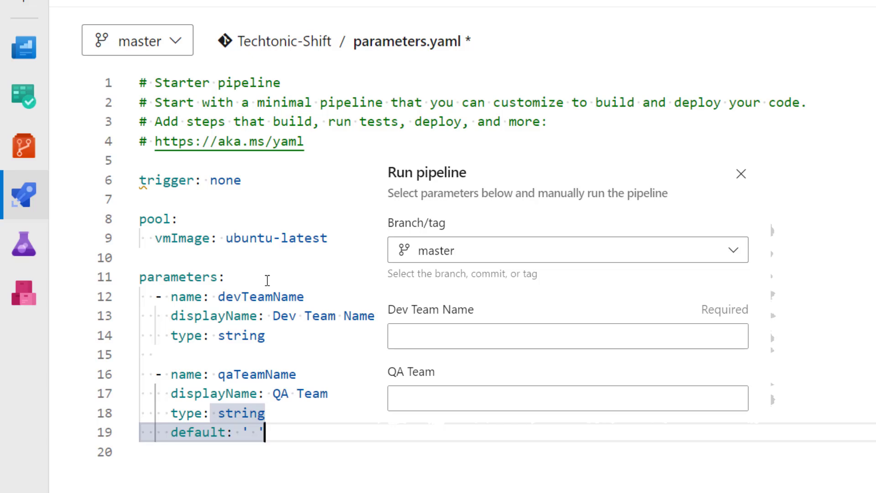
key(Return)
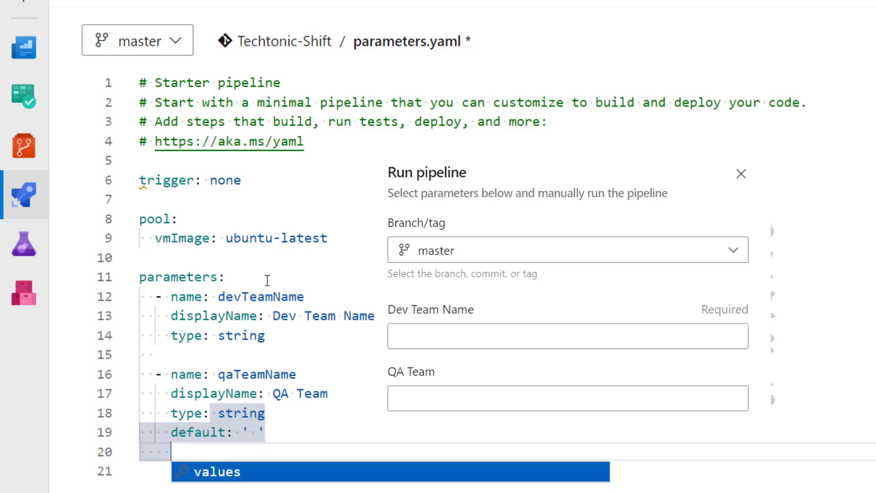
key(BackSpace)
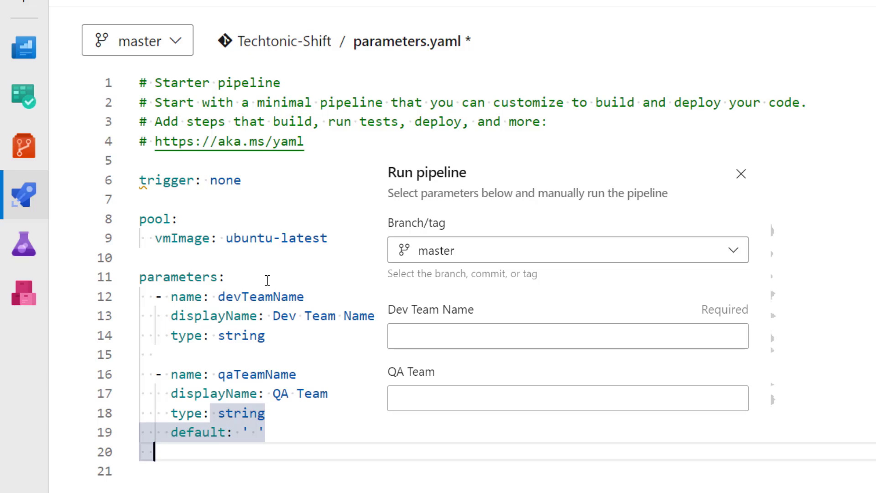
click(330, 394)
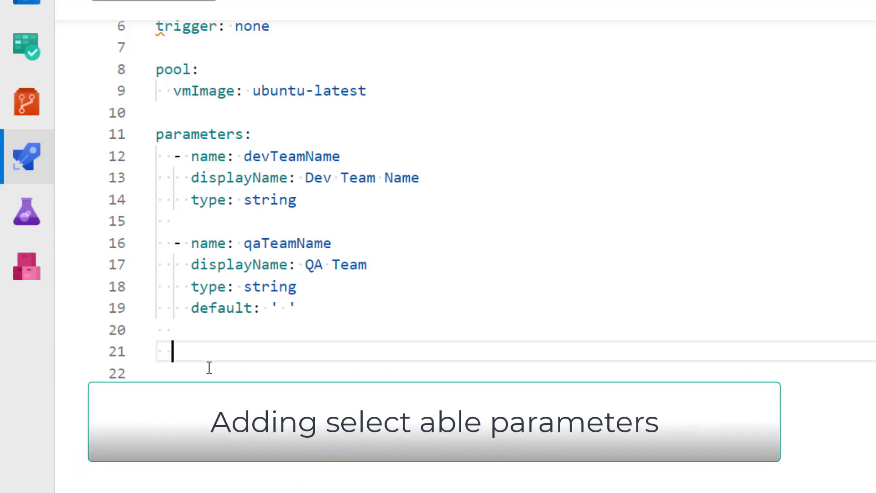
text(- name)
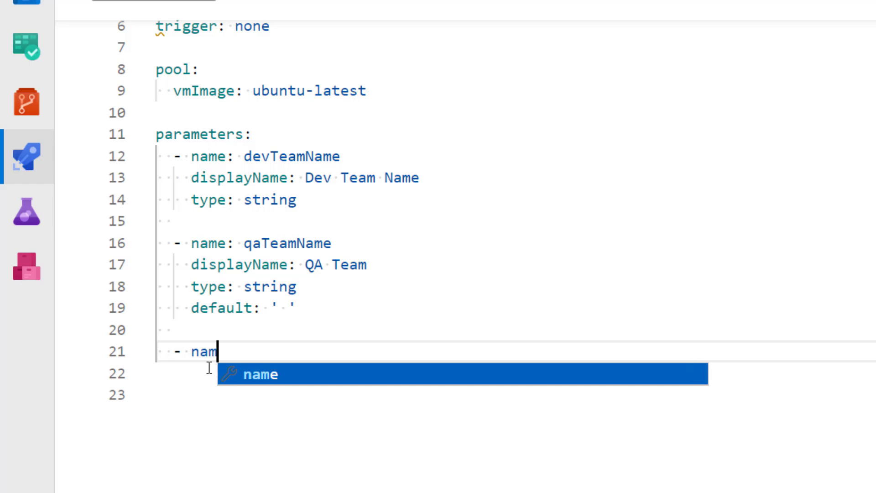
text(: )
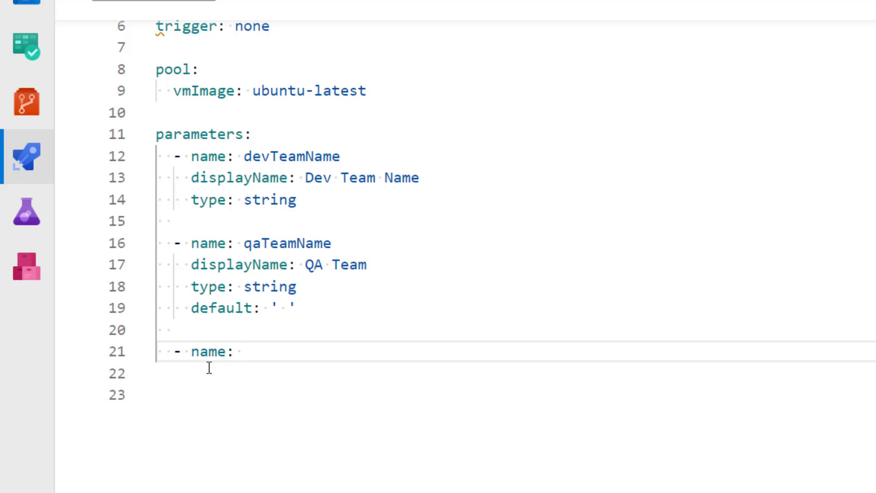
text(ima)
text(ge)
Give the image parameter displayName 'Pool Image' and begin its values list
key(Return)
text(d)
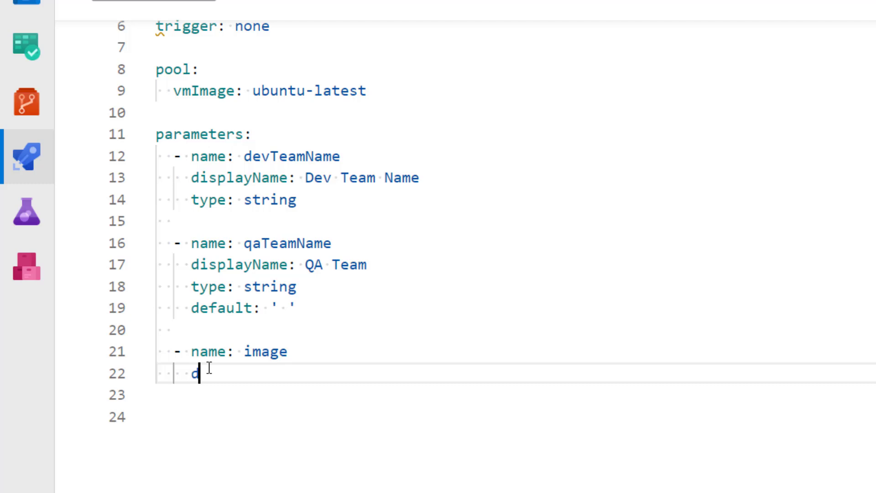
key(Down)
key(Return)
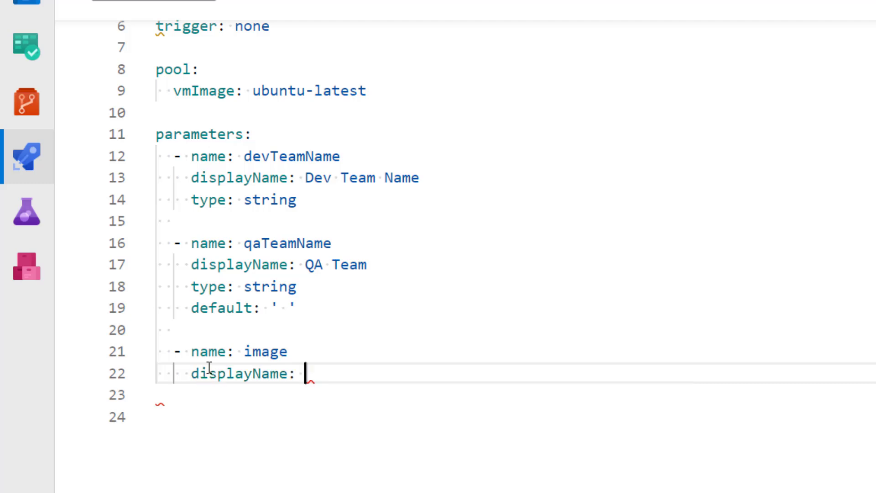
text(Poo)
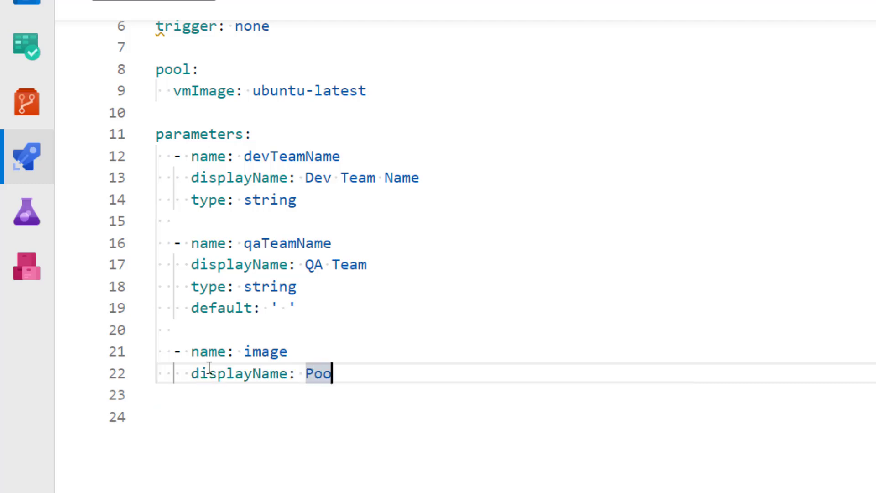
text(l Image)
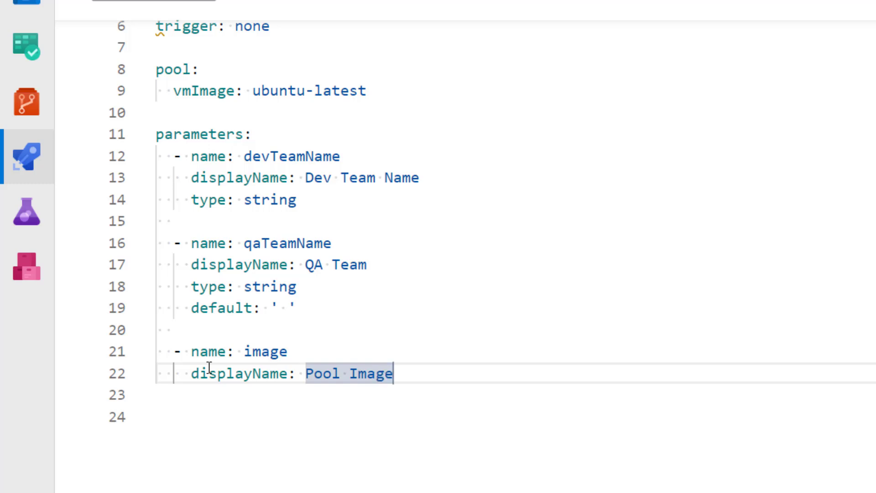
key(Return)
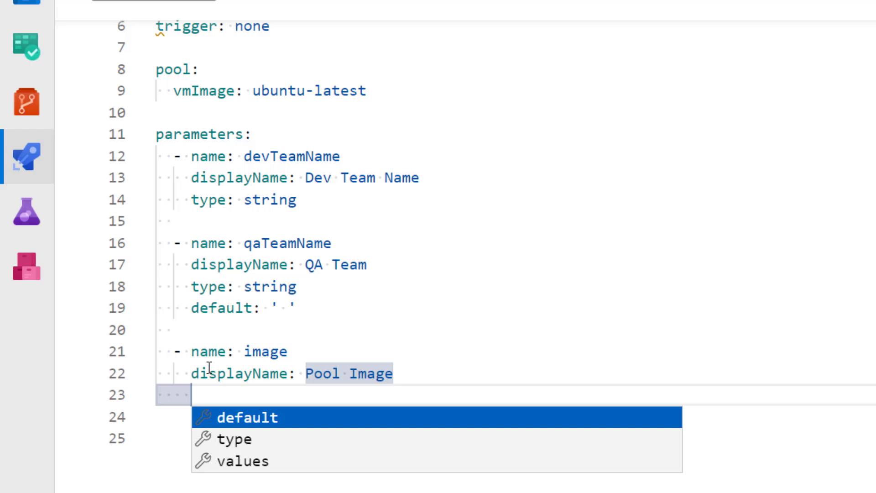
text(va)
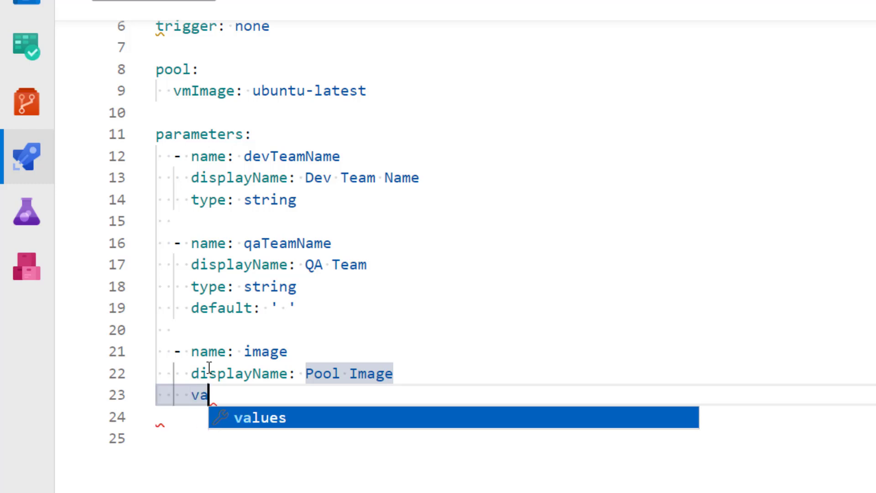
key(Tab)
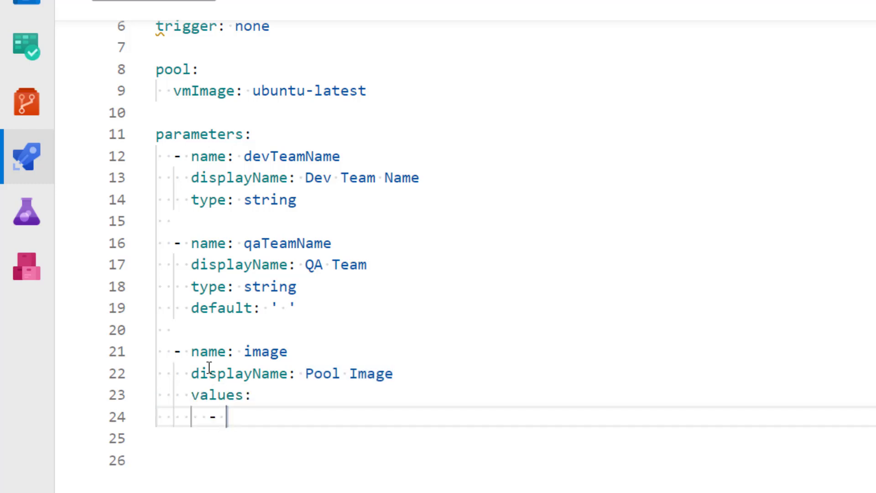
text(windows)
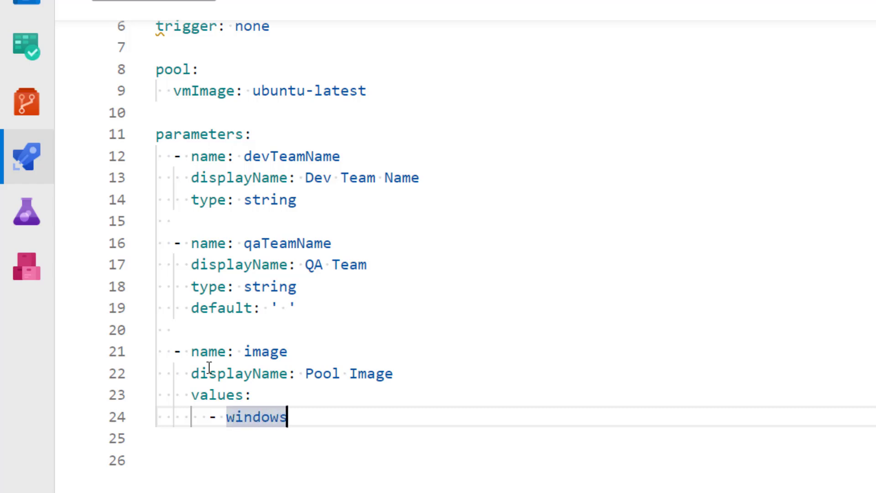
text(-late)
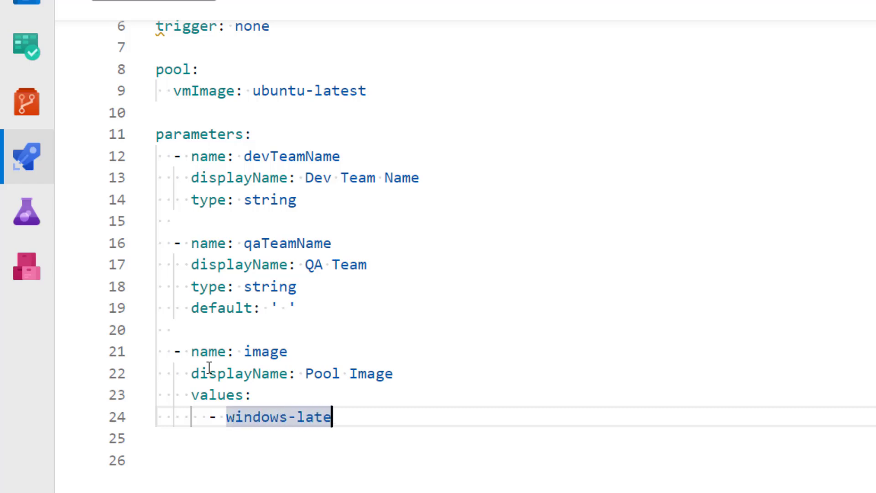
text(st)
List windows-latest, ubuntu-latest and macOS-latest as the allowed image values
key(Return)
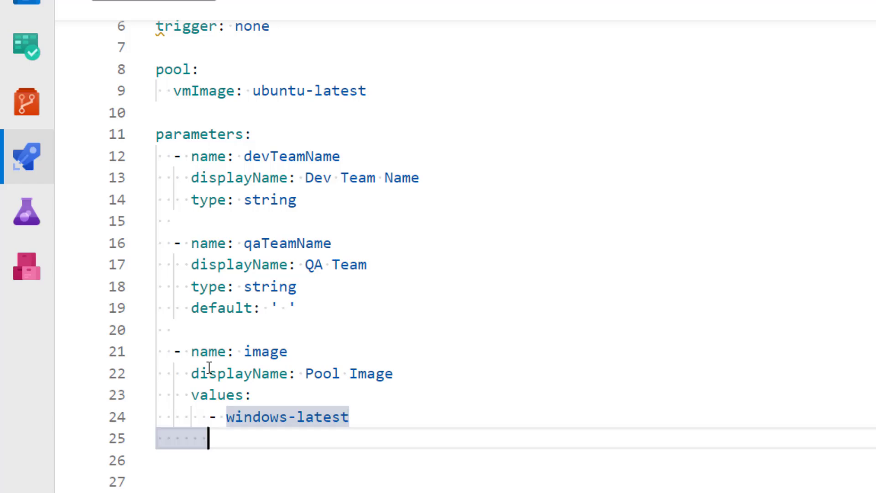
text(- )
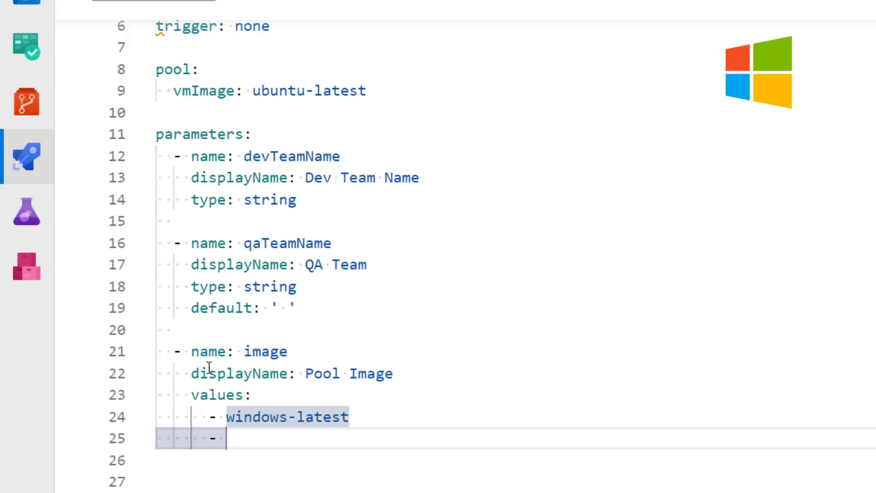
text(ubunt)
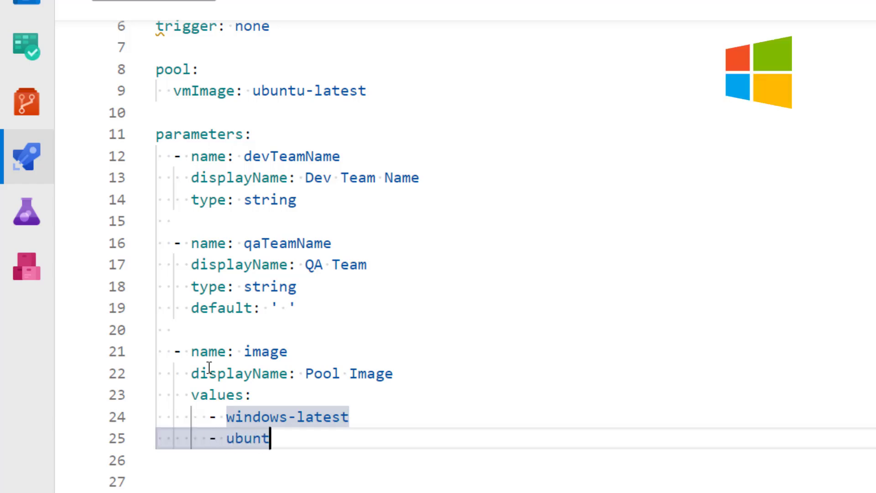
text(u-)
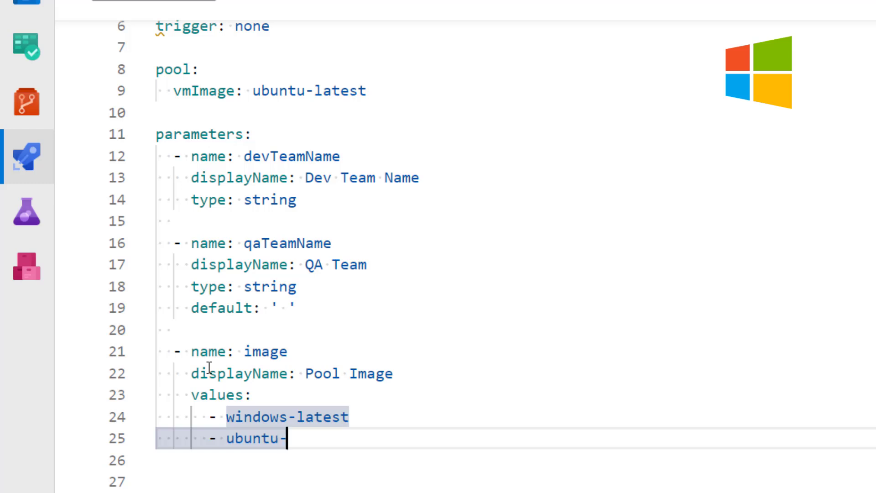
text(a)
key(BackSpace)
text(late)
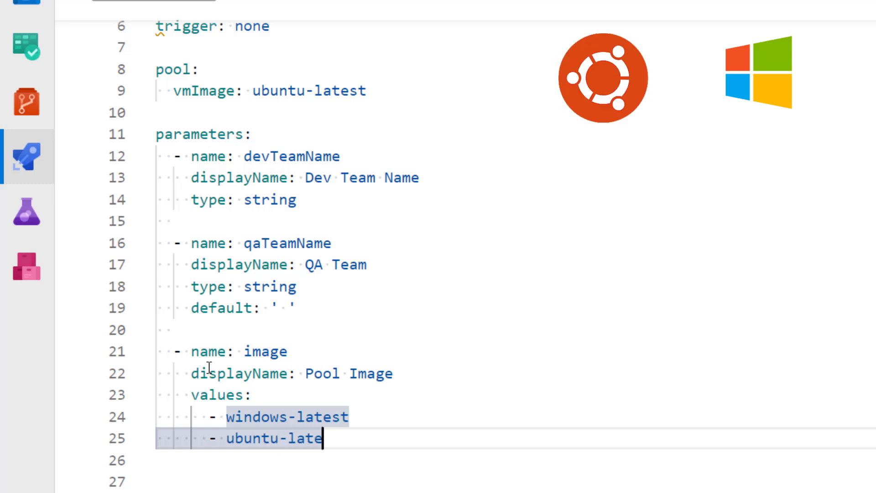
text(st)
key(Return)
text(- )
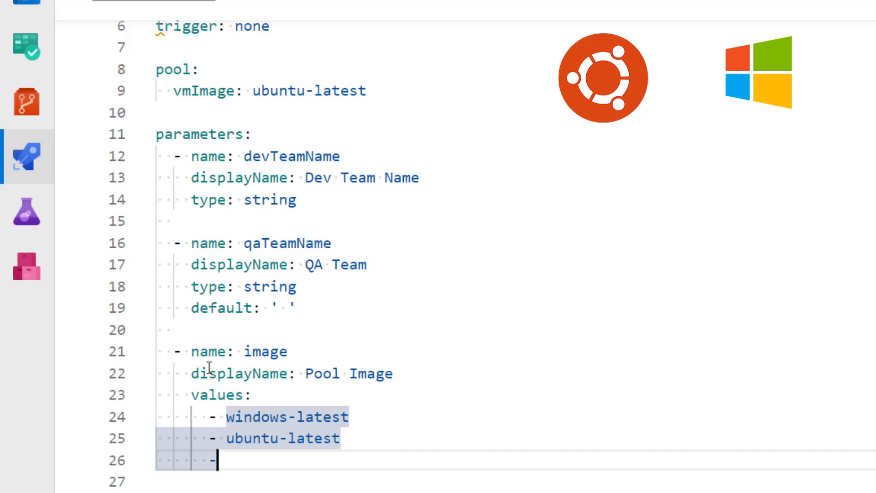
text(ma)
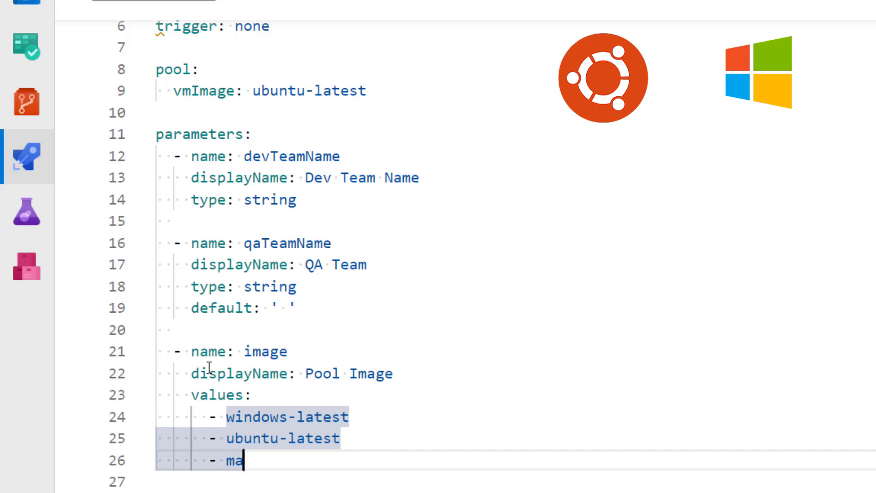
text(cOS)
text(-)
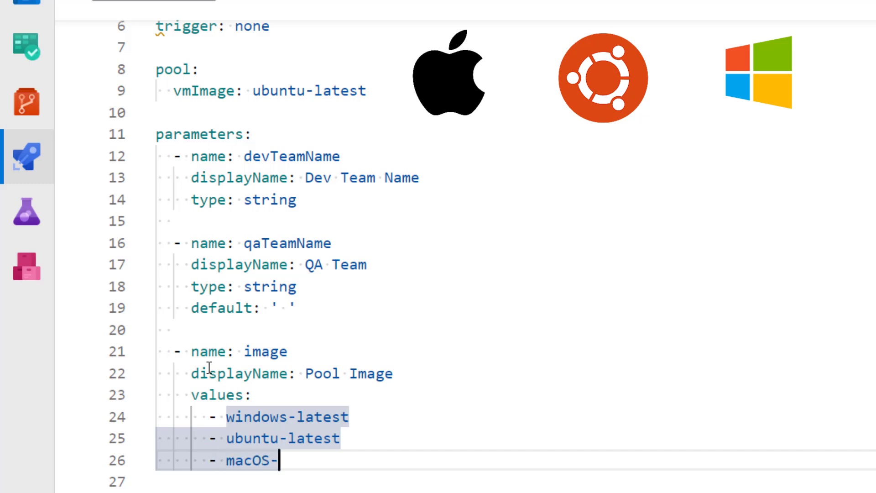
text(latest)
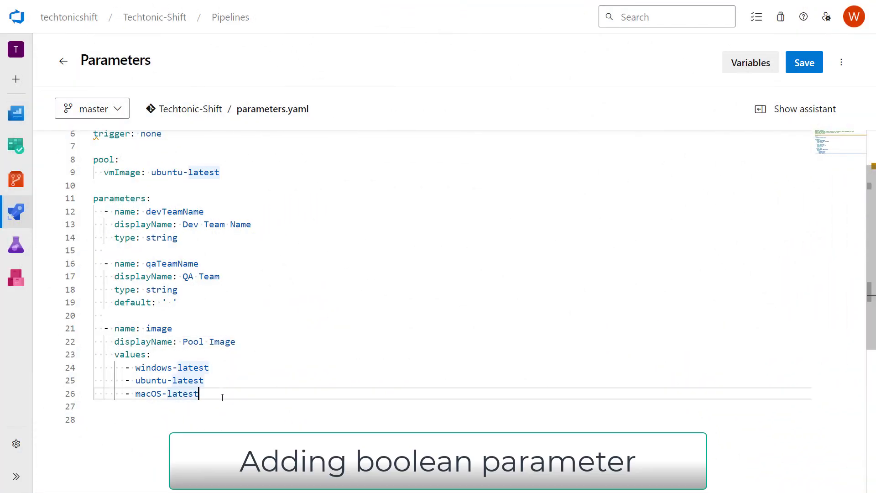
Add a test parameter, displayName 'Run Tests?', type boolean, default false
key(Return)
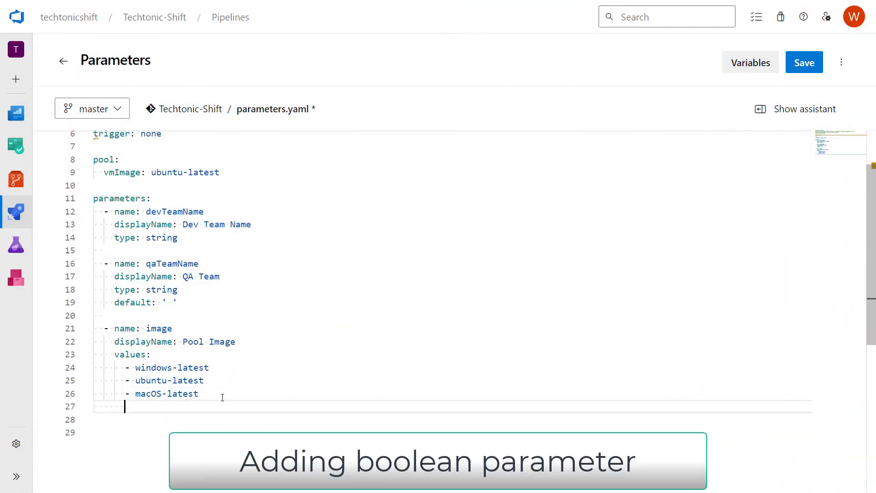
key(Return)
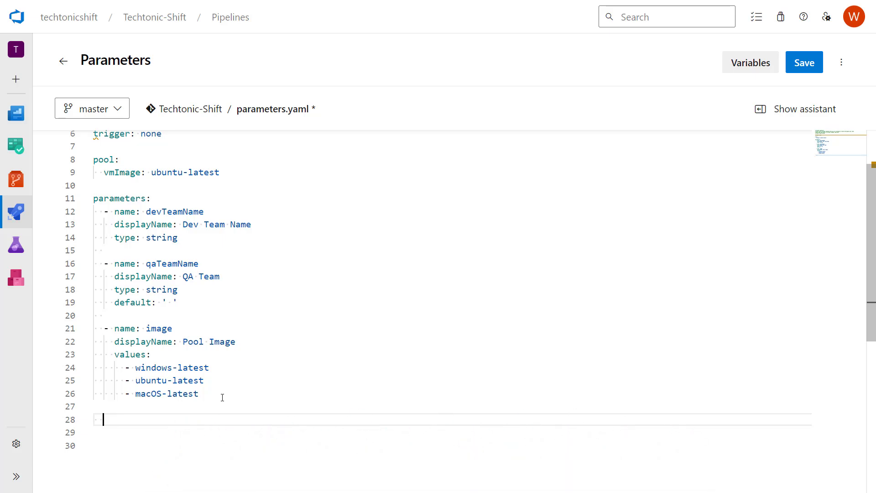
text(- name)
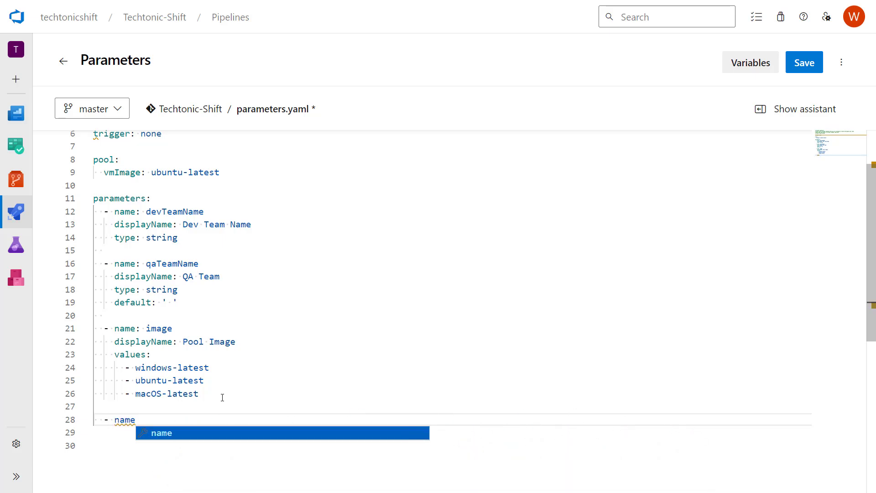
text(: t)
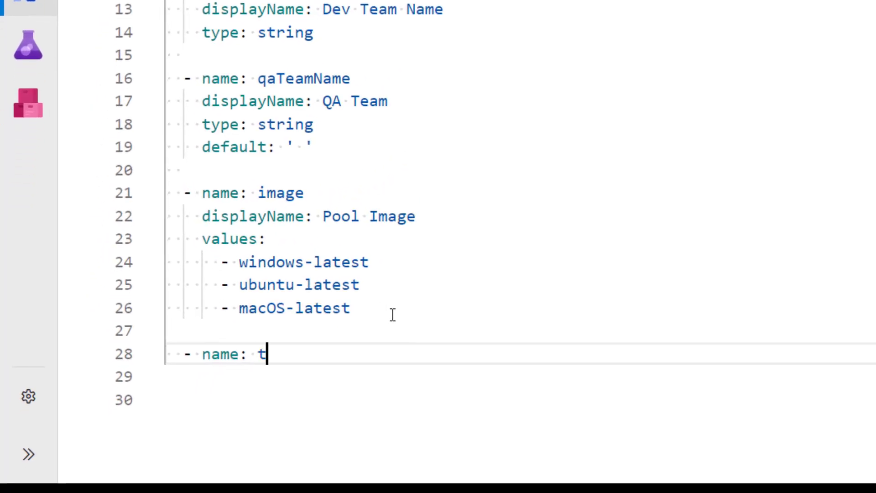
text(est)
key(Return)
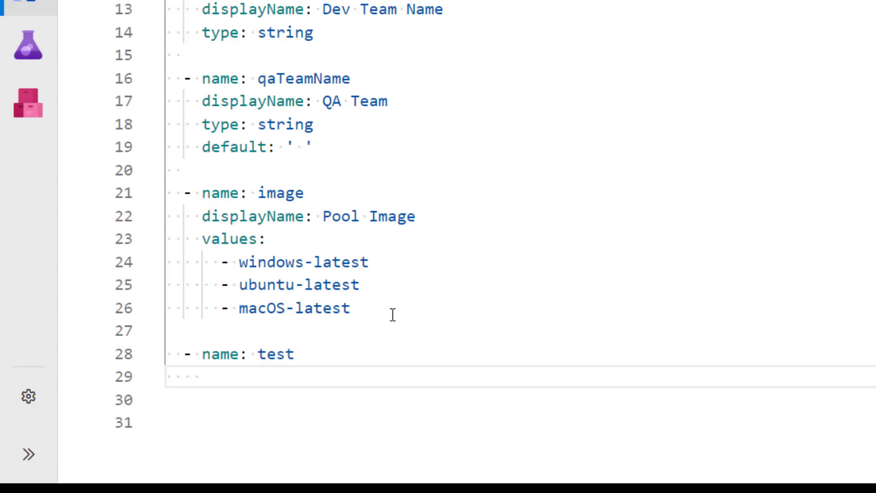
text(dis)
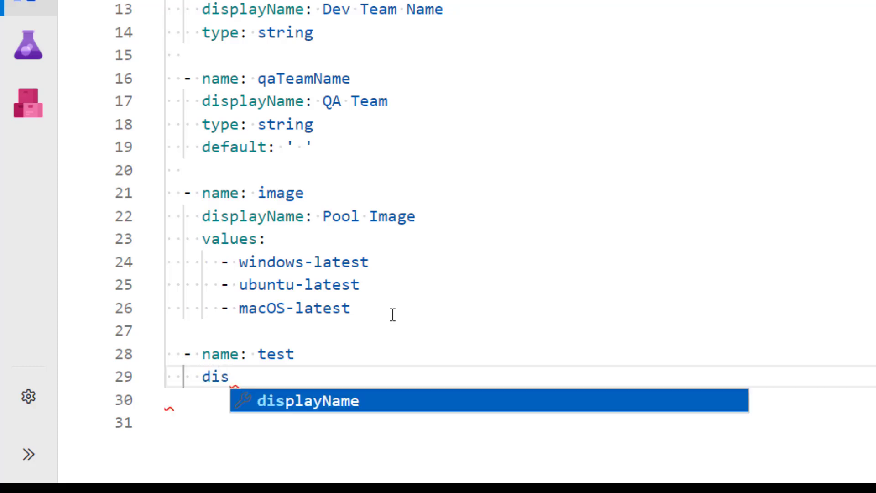
key(Tab)
text(Run )
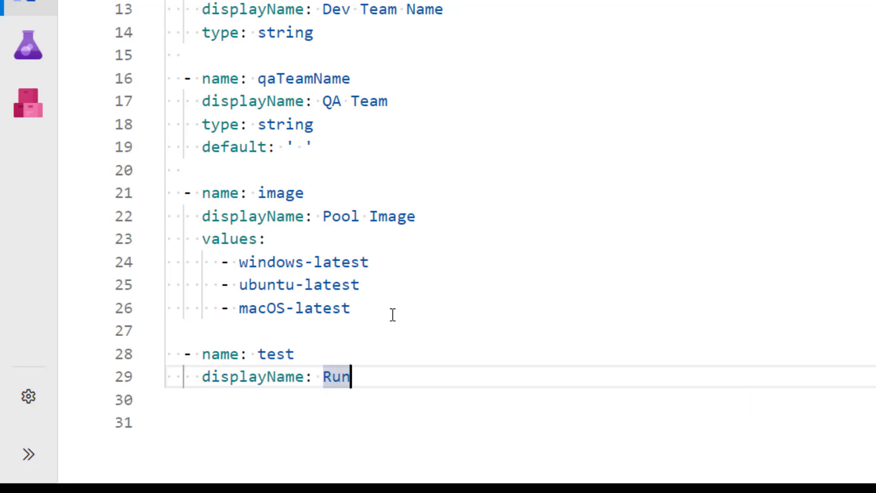
text(Test)
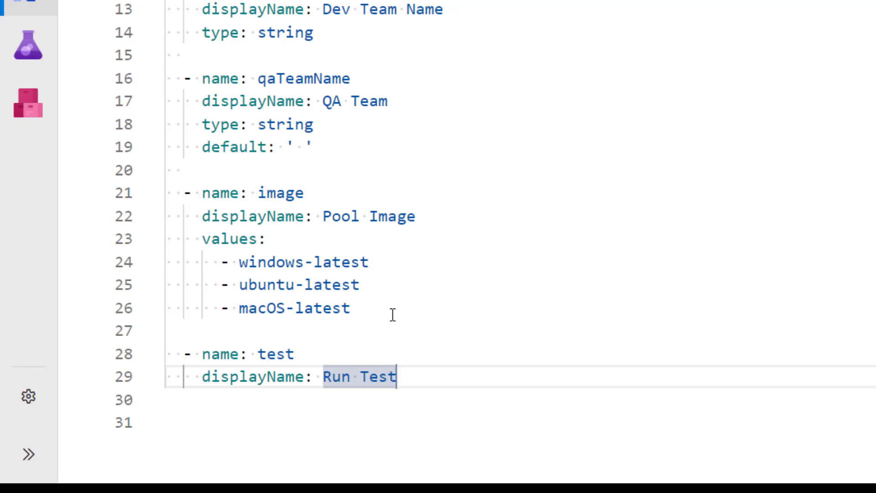
text(s?)
key(Return)
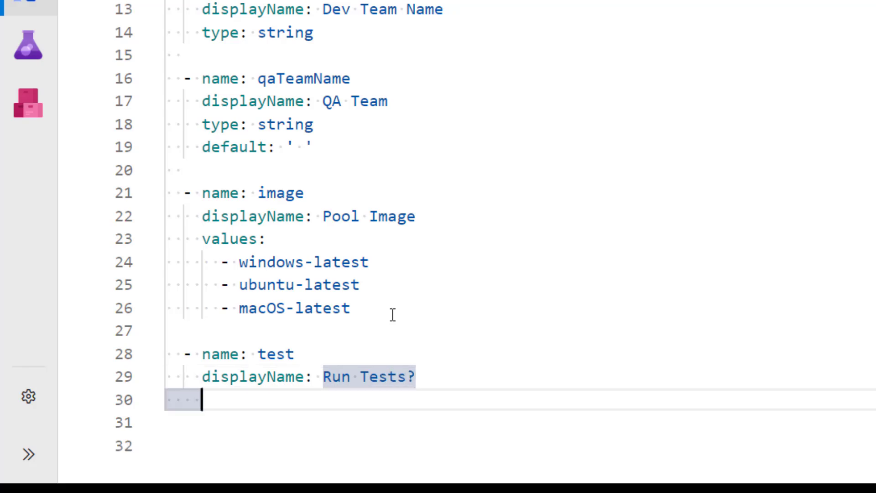
text(type:)
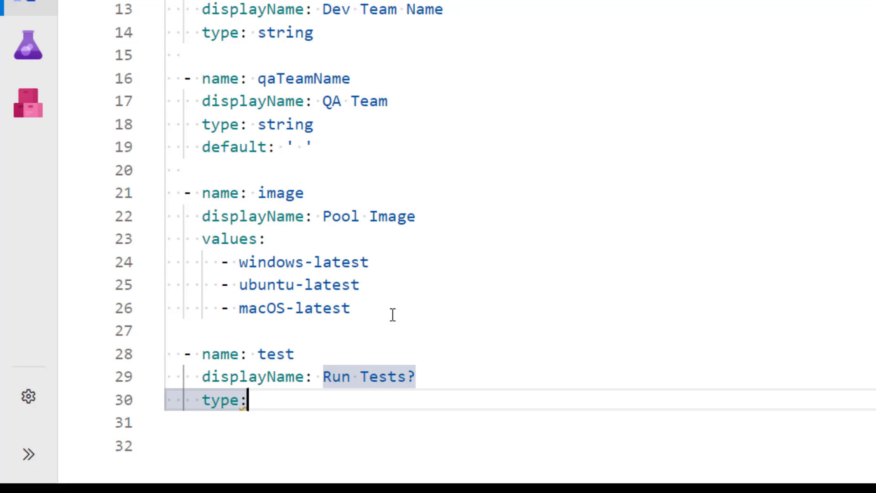
text( boolean)
key(Return)
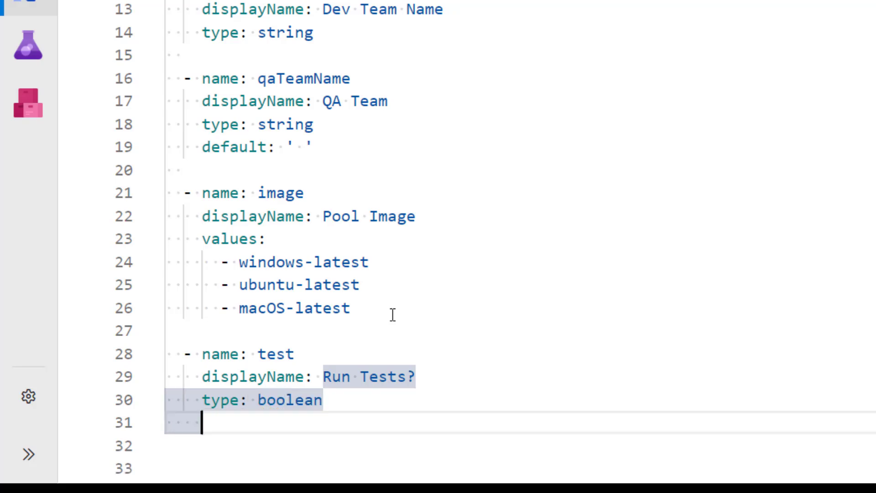
text(de)
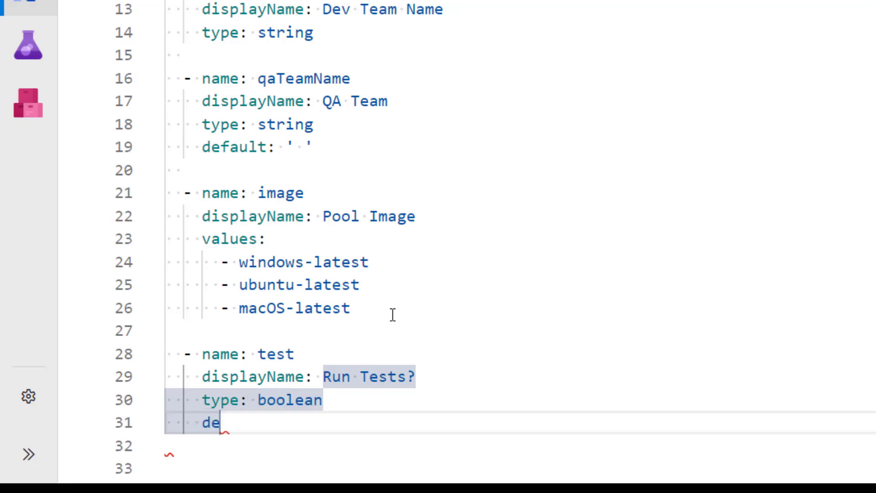
text(fault: fal)
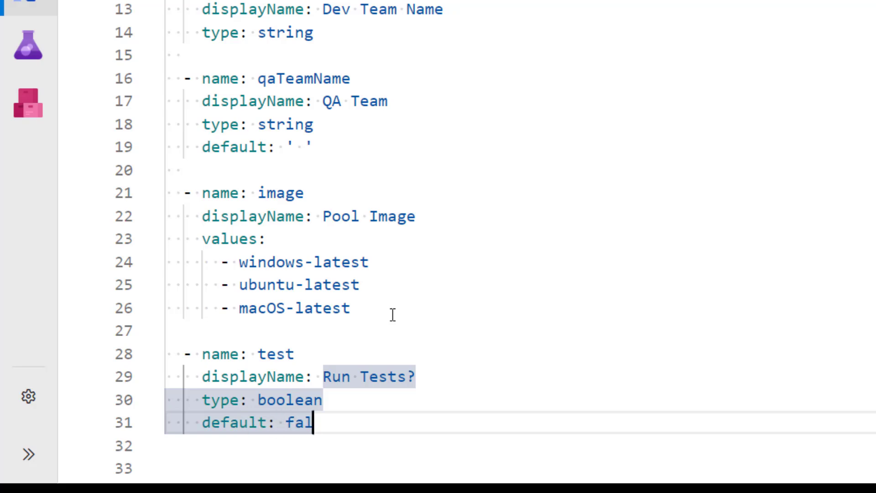
text(se)
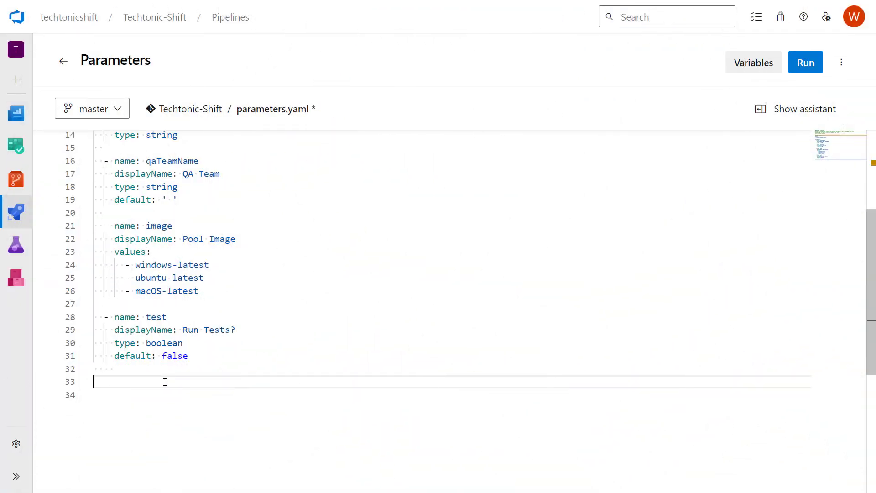
text(jo)
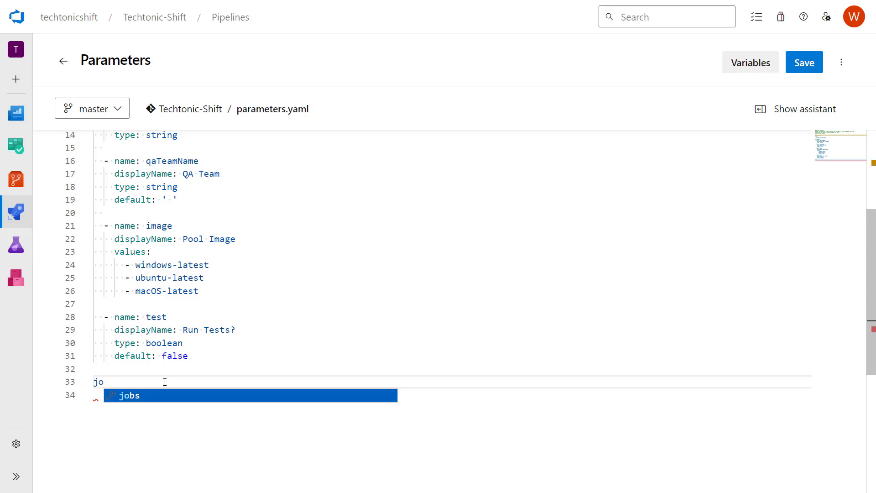
text(bs:)
Add jobs with a job named Parameters containing a pool section and vmImage key
key(Return)
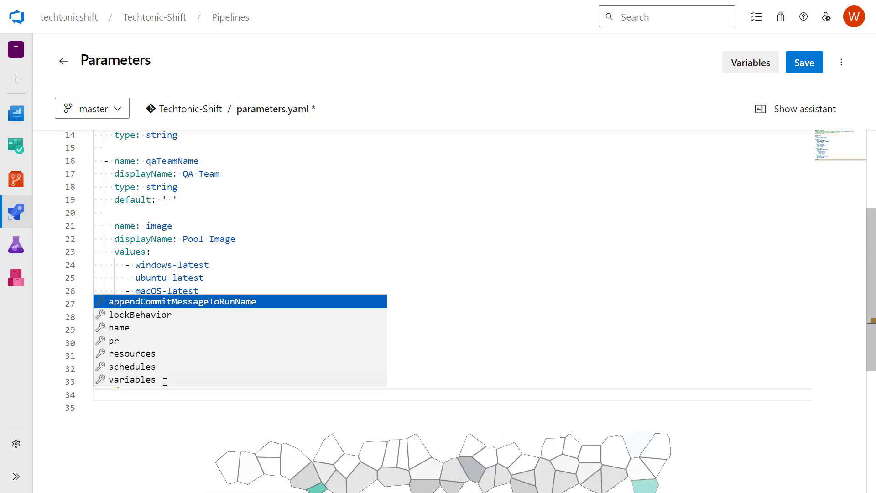
text(- )
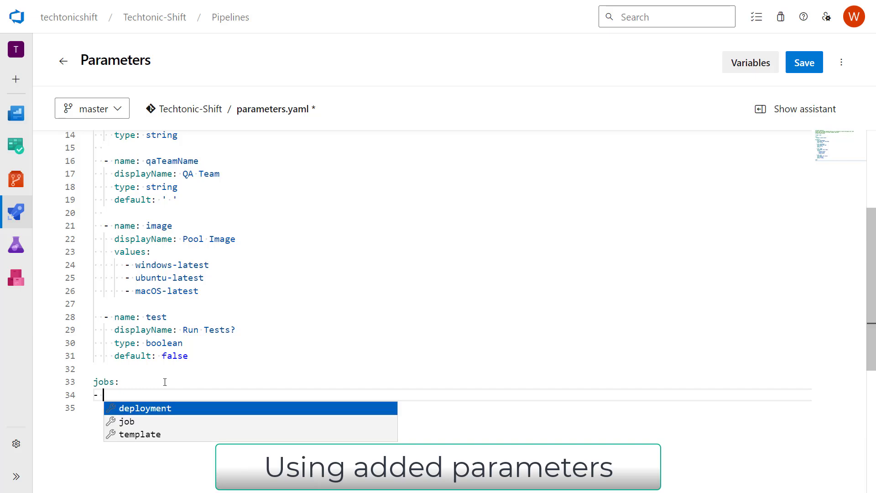
text(job: )
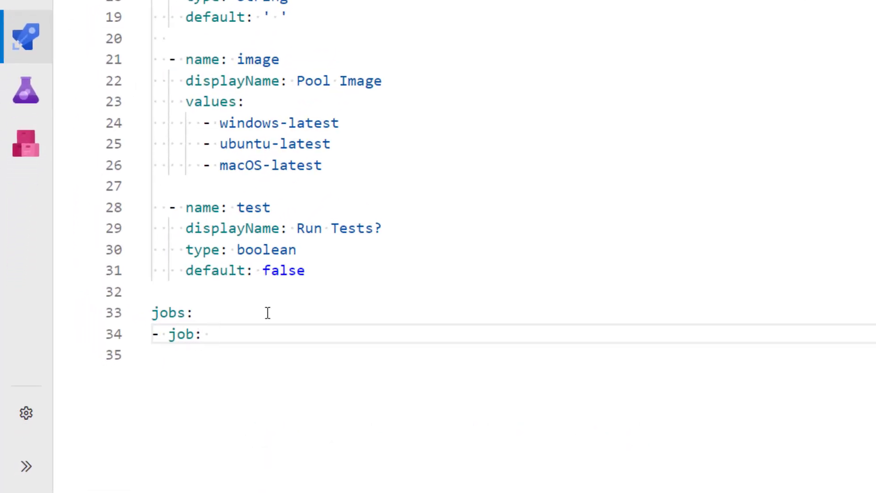
text(Param)
text(eters)
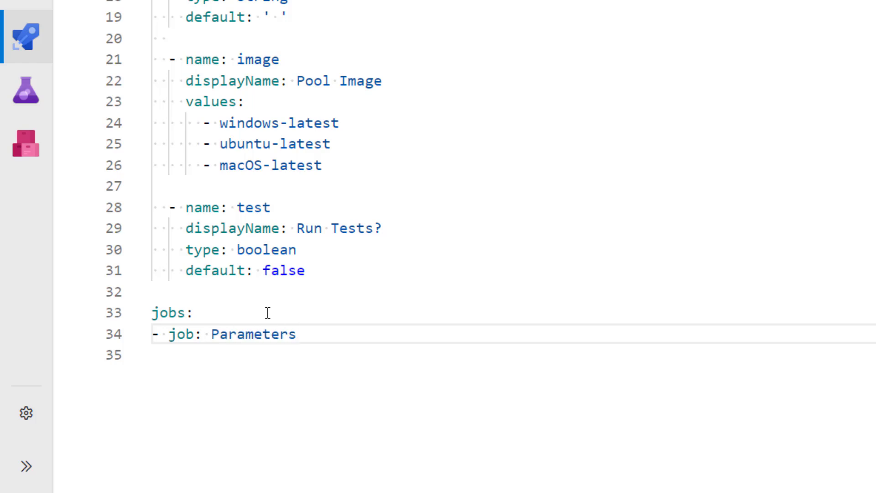
key(Return)
scroll(268, 313, down, 3)
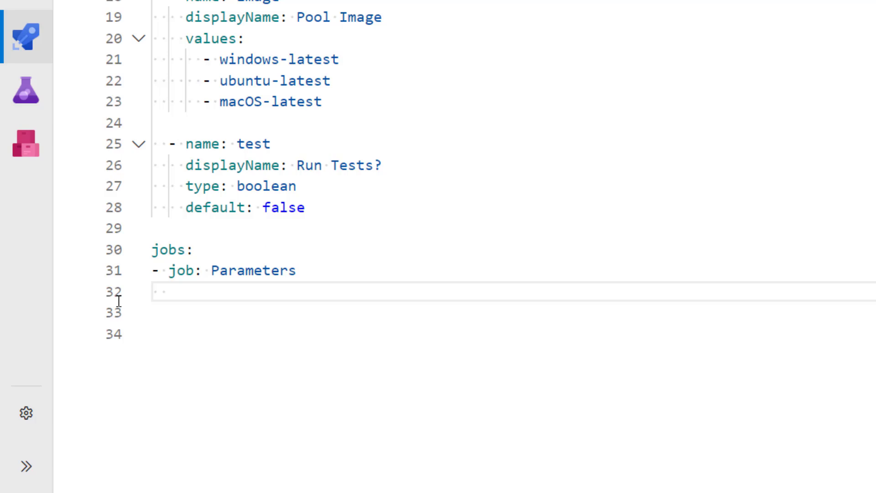
text(pool:)
key(Return)
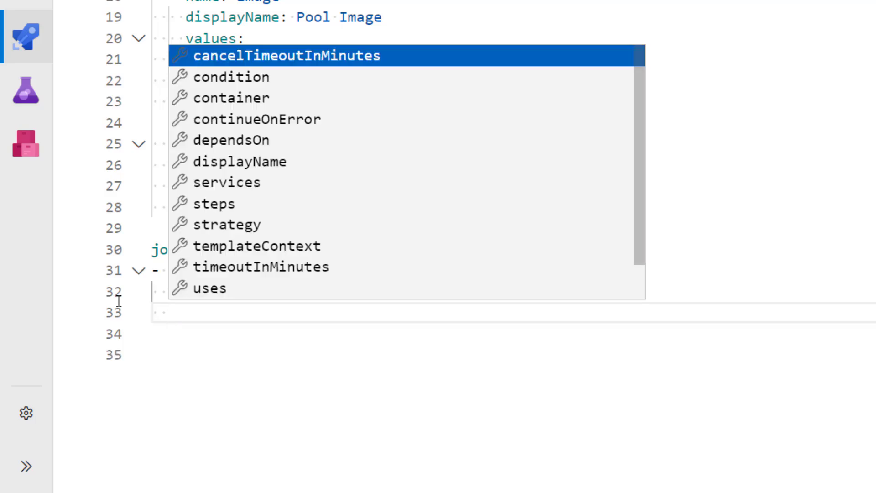
text(v)
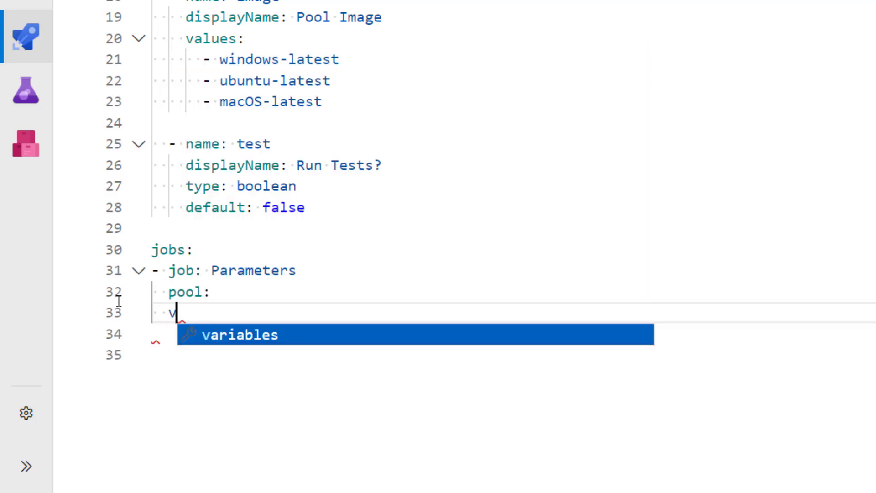
key(BackSpace)
text(vm)
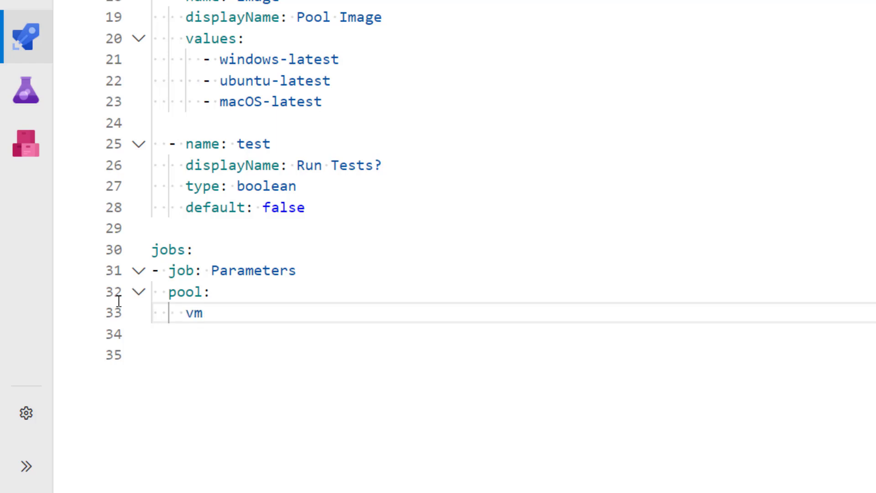
text(Image:)
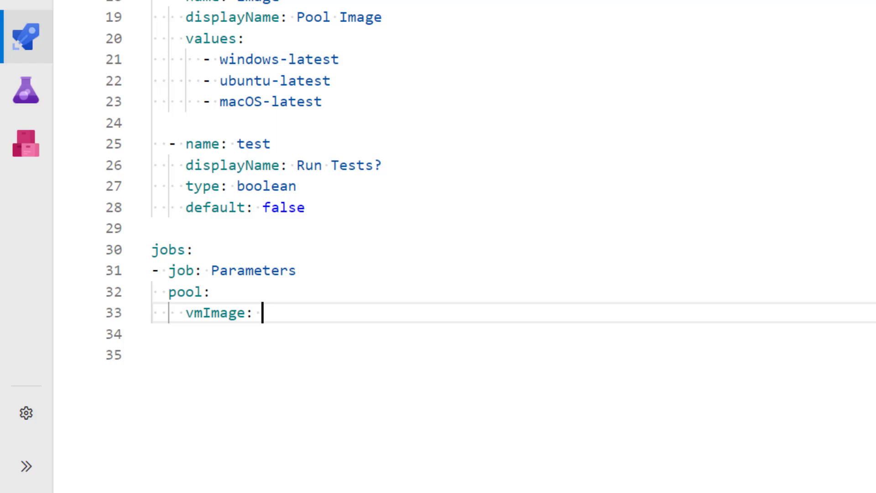
Set vmImage to ${{ parameters.image }}, replacing the pasted devTeamName reference
click(288, 313)
text(${{ parameters.devTeamName }})
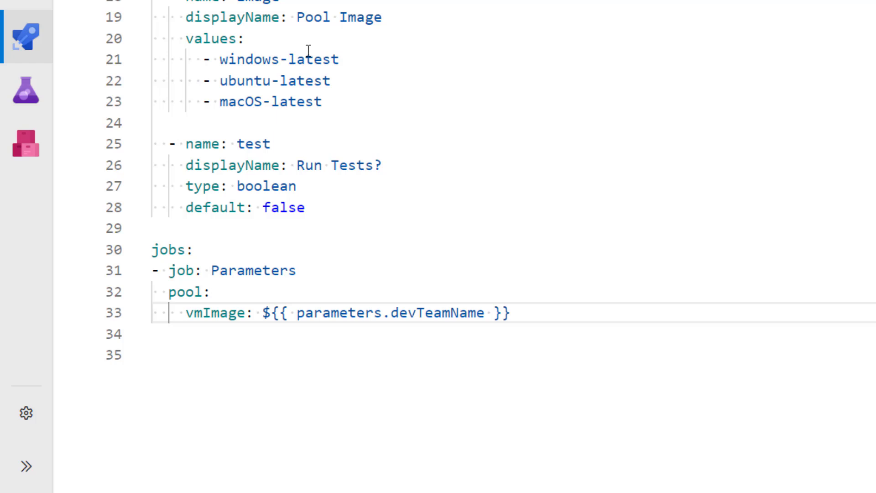
double_click(277, 2)
double_click(438, 312)
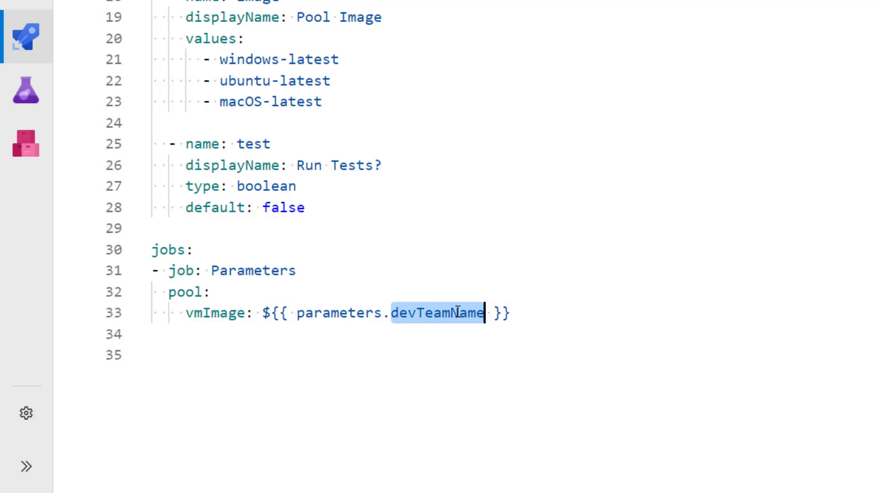
text(image)
click(526, 323)
key(Return)
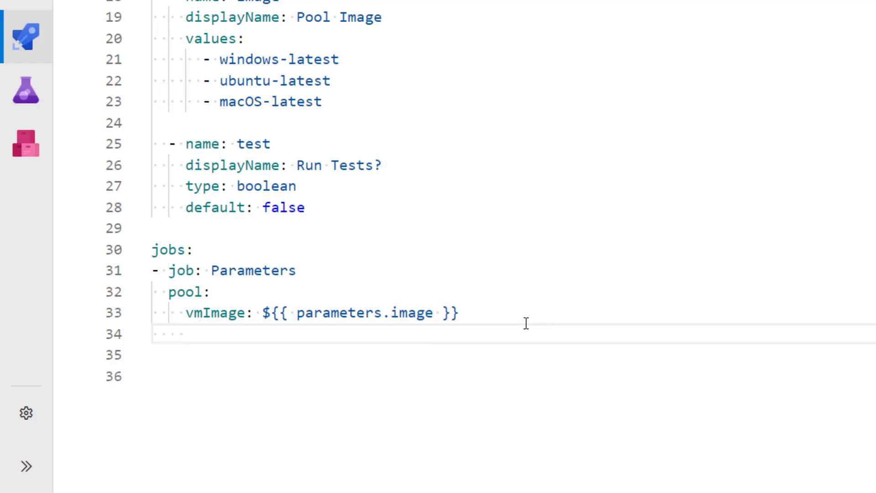
Add a steps section with a multi-line powershell script step
key(BackSpace)
text(ste)
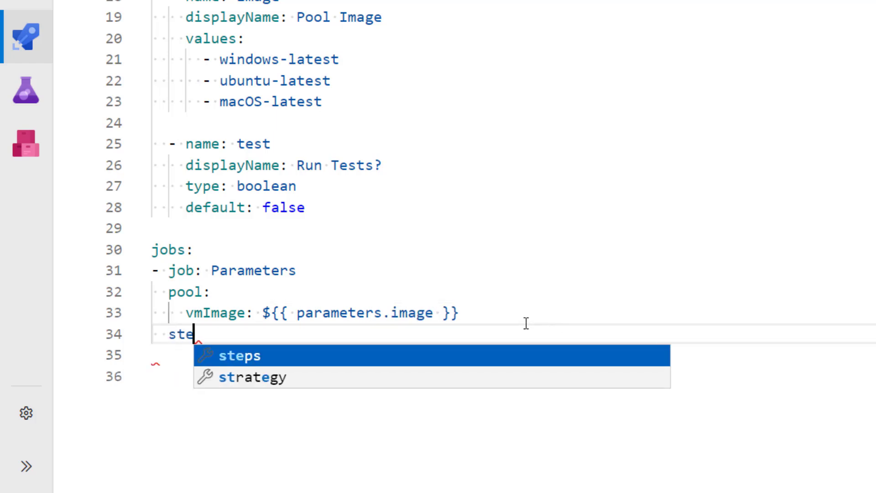
key(Return)
text(pow)
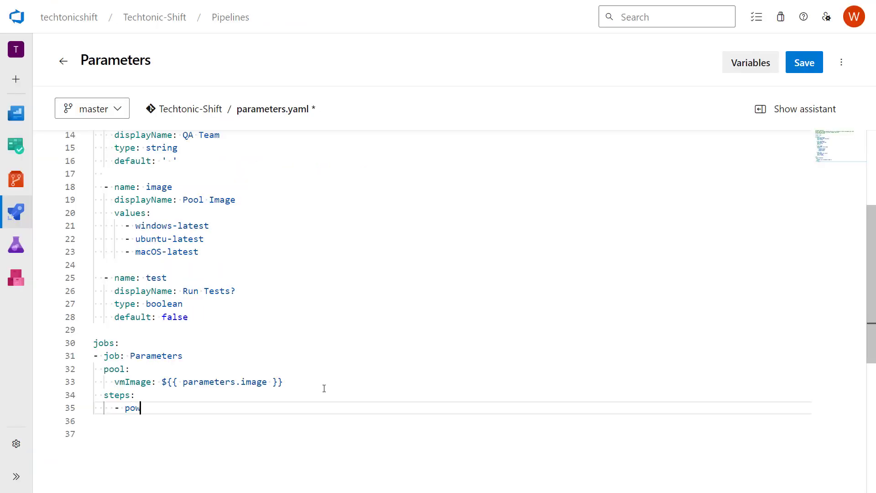
text(er)
key(Return)
key(Return)
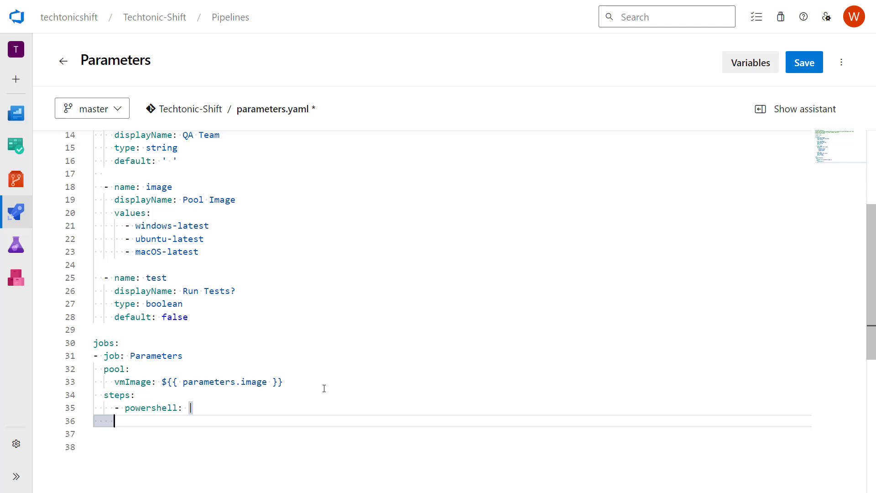
text(Write-H)
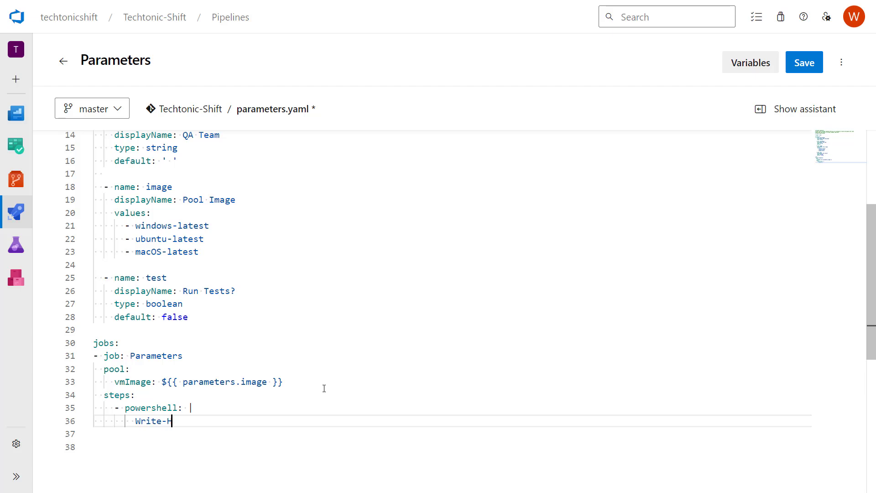
text(ost "")
Write a Write-Host line printing 'Dev Team Name:' with ${{ parameters.devTeamName }}
key(Left)
text(Dev )
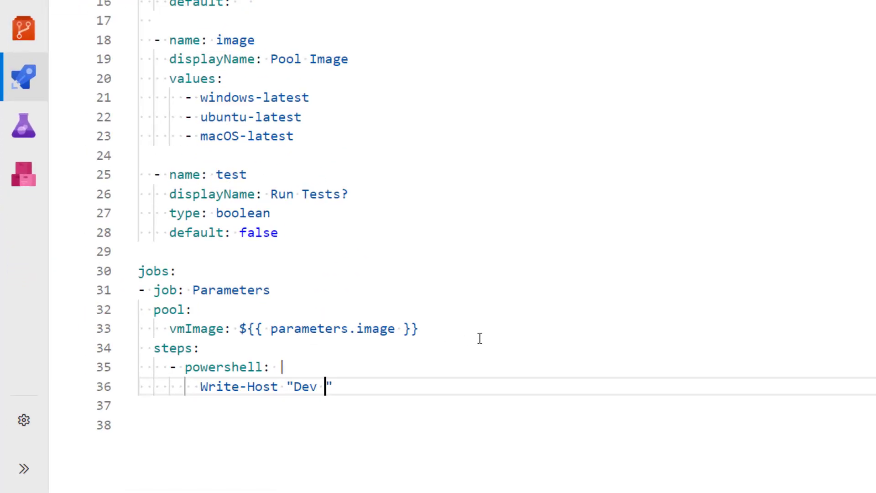
text(Team Na)
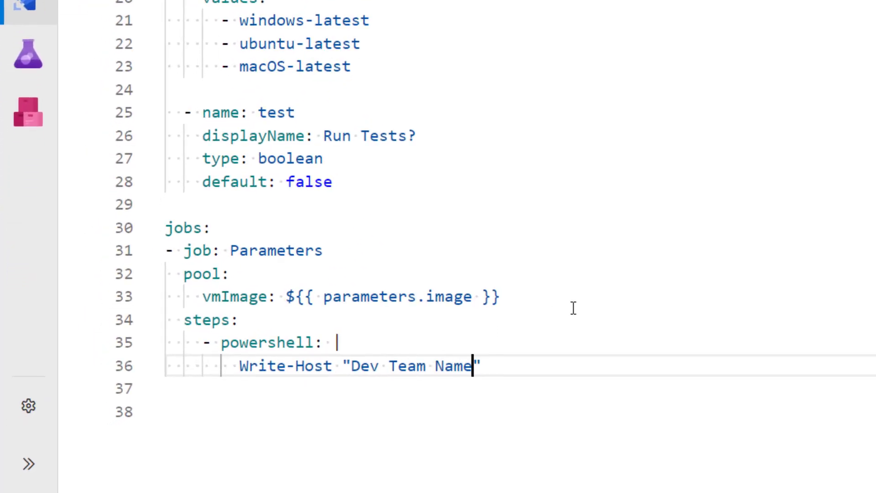
text(: image)
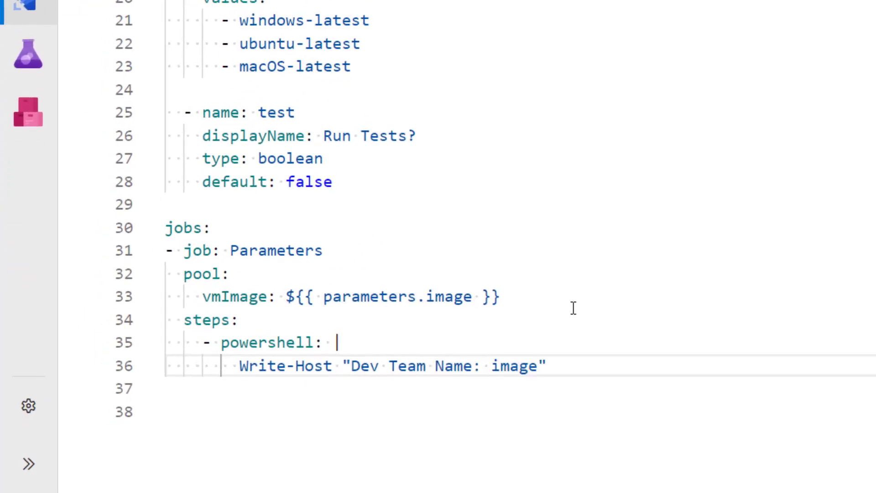
drag(500, 297, 285, 296)
key(ctrl+c)
double_click(514, 366)
key(ctrl+v)
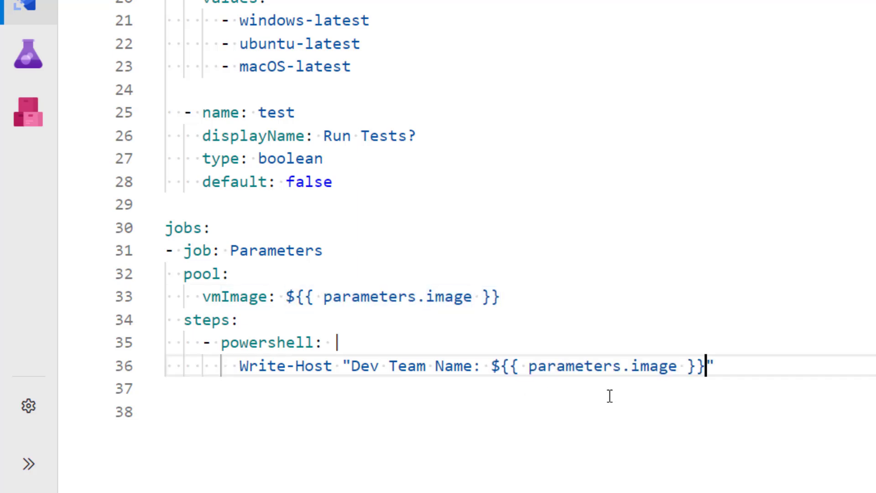
scroll(404, 117, up, 8)
scroll(438, 247, down, 4)
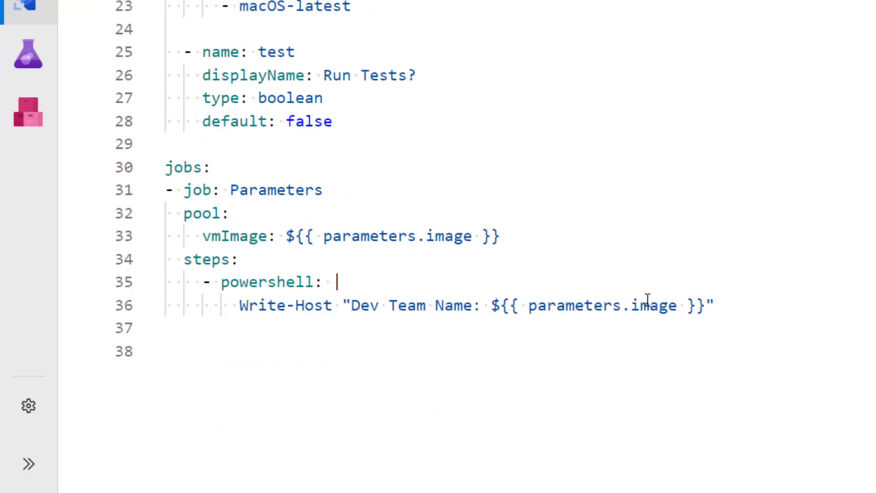
double_click(655, 305)
text(devTeamName)
click(783, 305)
key(Return)
Duplicate it as a 'QA Team Name:' line using ${{ parameters.qaTeamName }}
drag(773, 305, 239, 305)
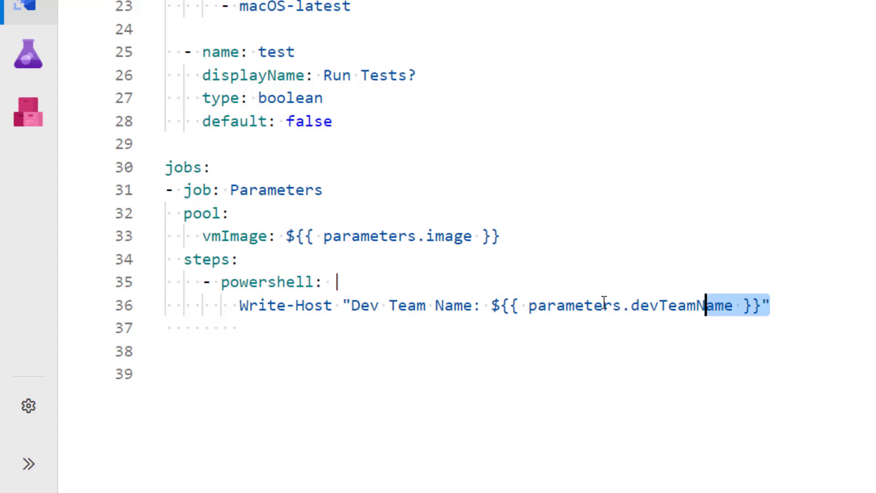
key(ctrl+c)
click(849, 306)
key(Return)
key(ctrl+v)
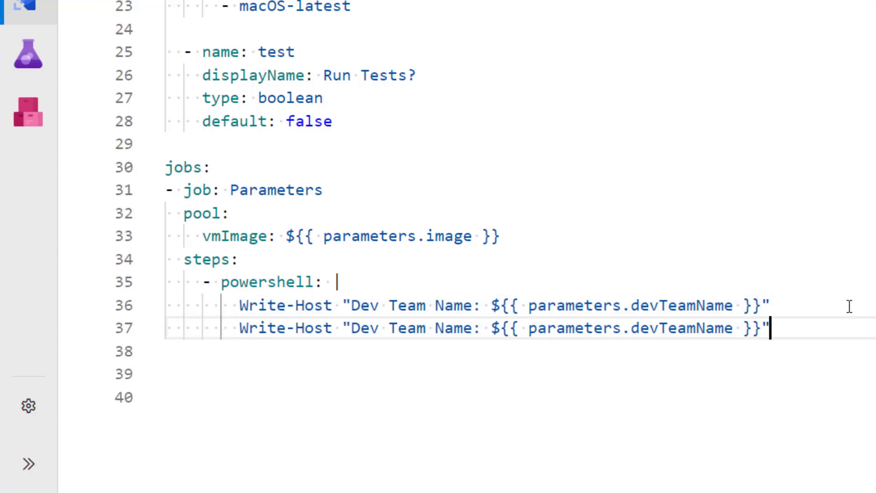
double_click(363, 328)
text(QA)
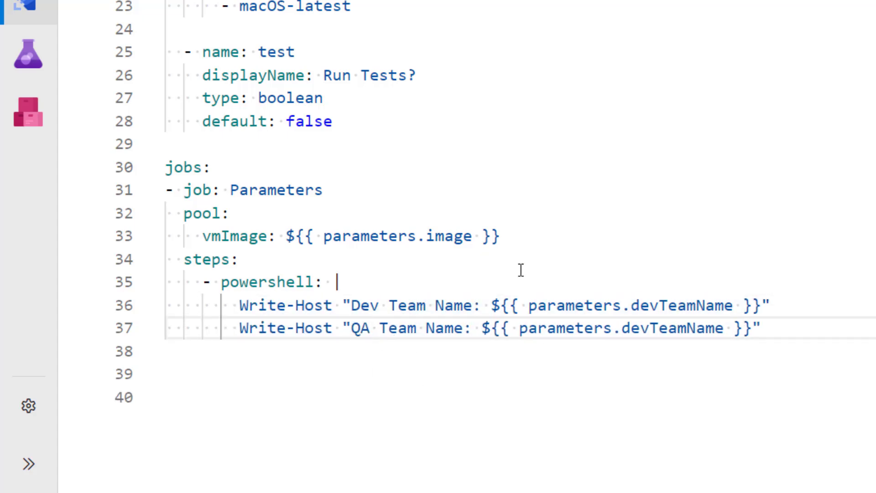
scroll(521, 271, up, 4)
double_click(321, 18)
key(ctrl+c)
scroll(500, 199, down, 5)
double_click(667, 268)
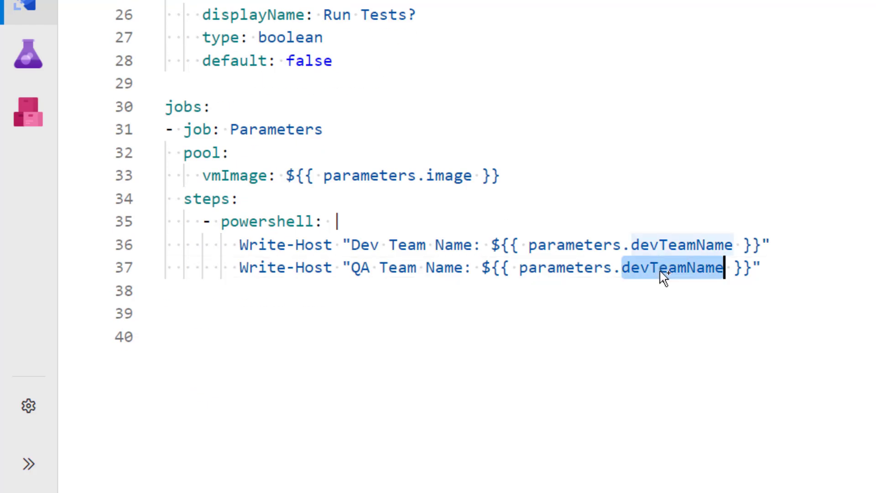
key(ctrl+v)
scroll(595, 320, up, 4)
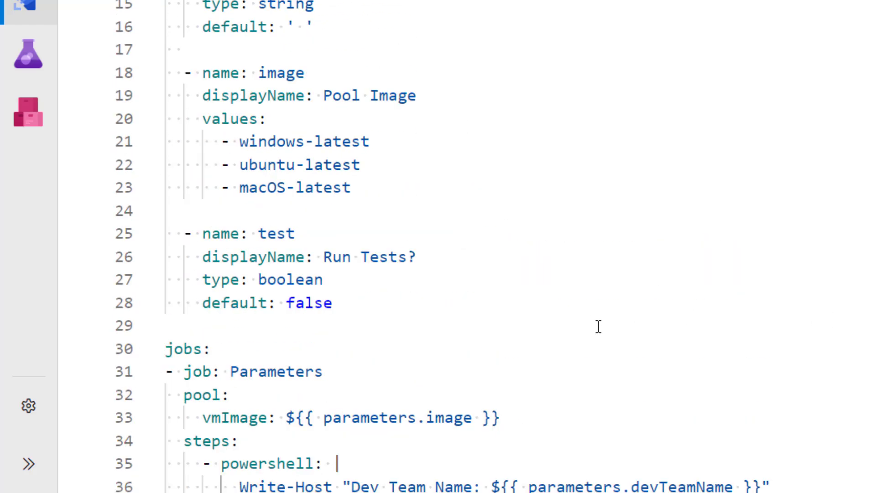
scroll(418, 288, down, 3)
Duplicate twice more as 'VM Image:' with parameters.image and 'Run Tests:' with parameters.test
click(752, 331)
key(Return)
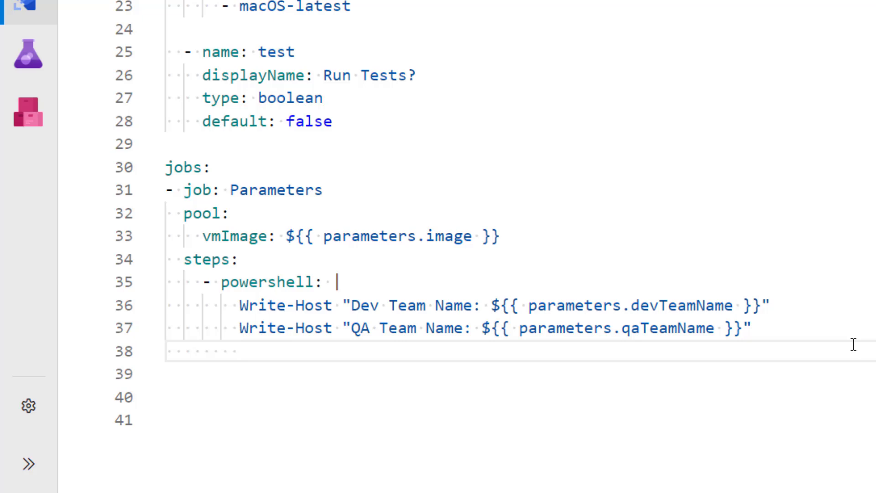
drag(752, 328, 239, 329)
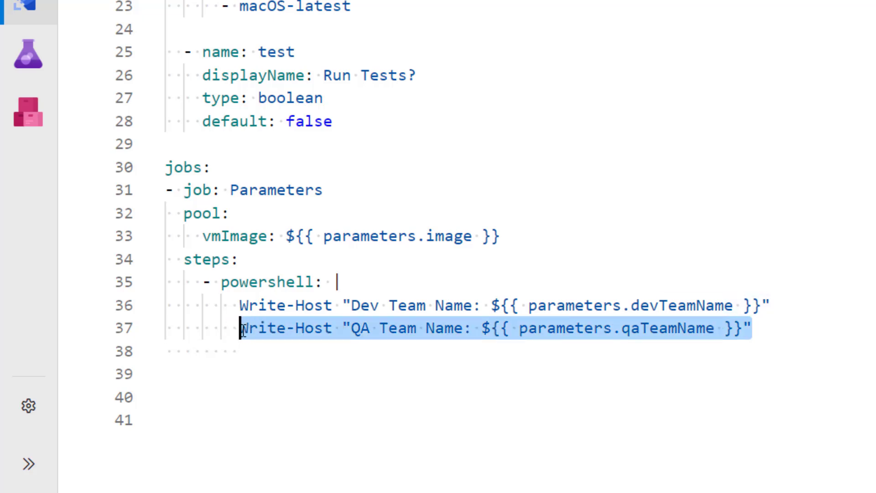
key(ctrl+c)
click(781, 329)
key(Return)
key(ctrl+v)
double_click(667, 351)
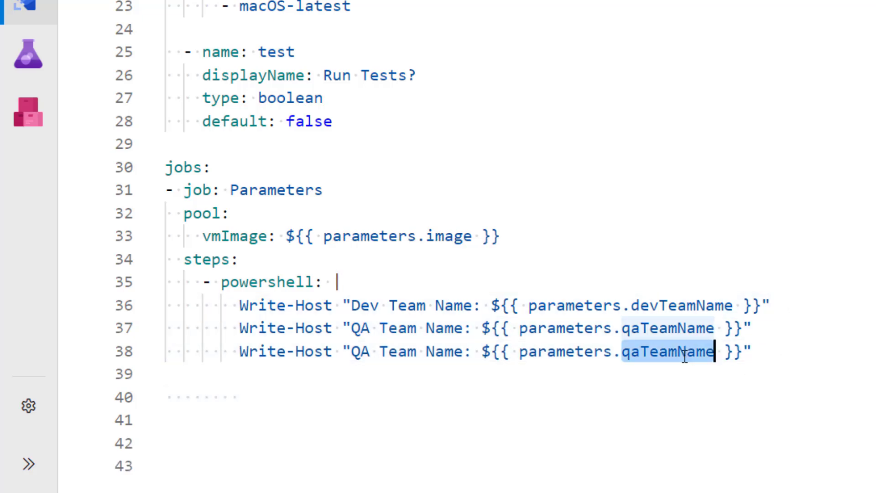
text(image)
drag(706, 351, 239, 352)
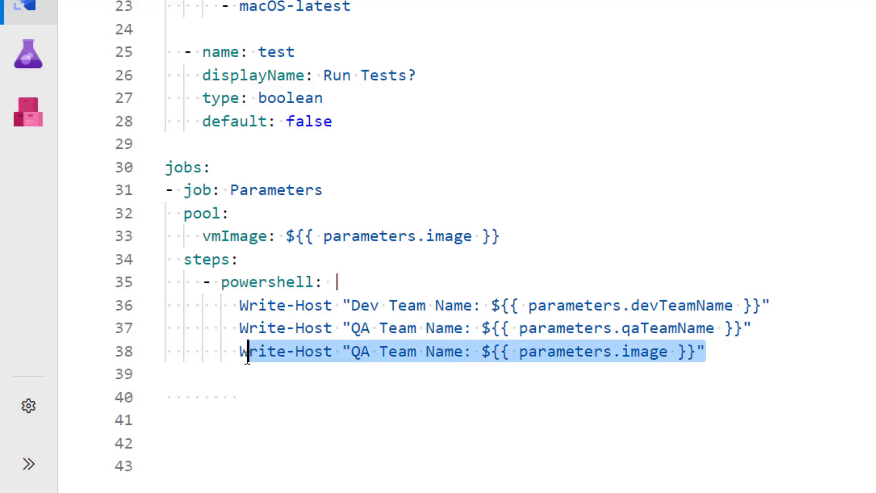
key(ctrl+c)
click(738, 352)
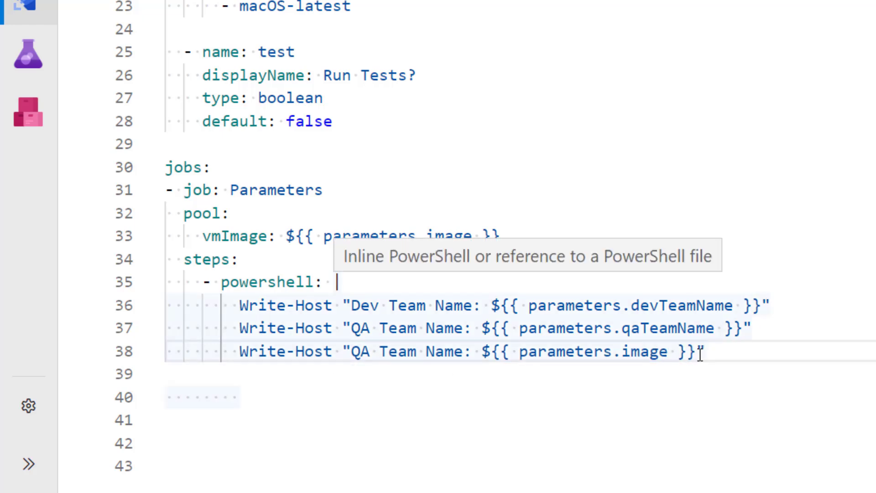
key(Return)
key(ctrl+v)
double_click(644, 374)
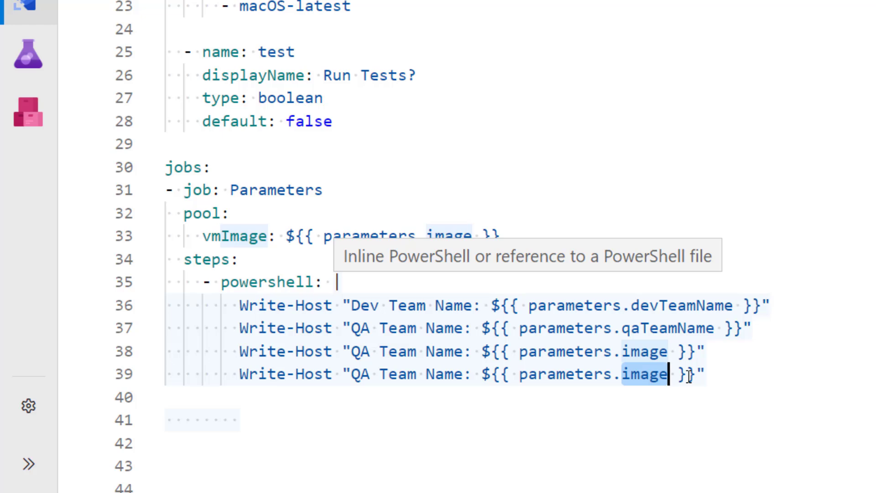
text(test)
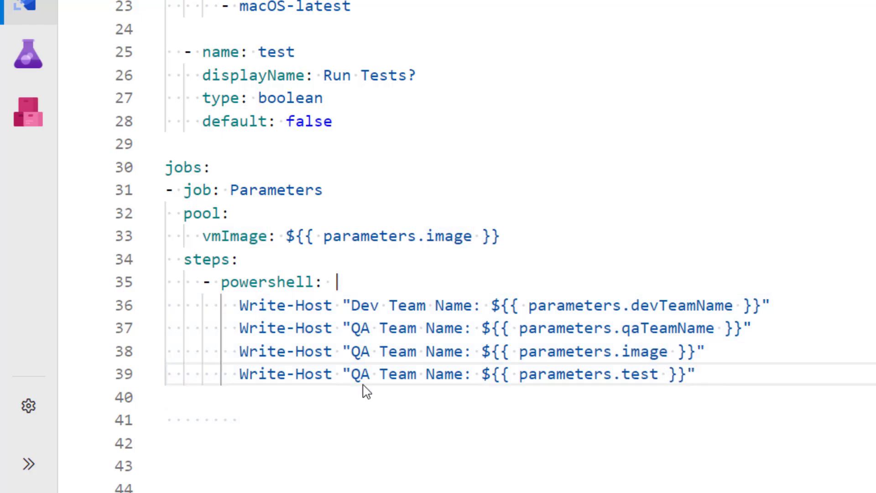
mouse_move(271, 282)
drag(466, 351, 350, 351)
text(VM)
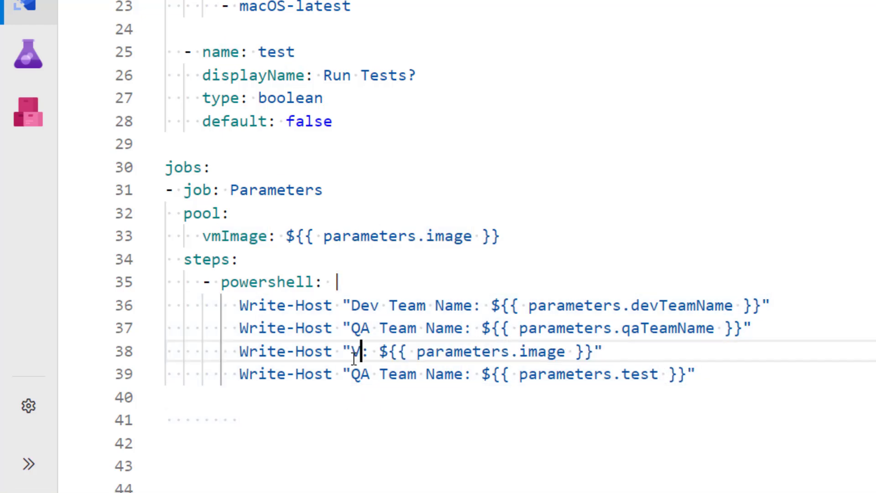
text( Image)
drag(466, 374, 353, 374)
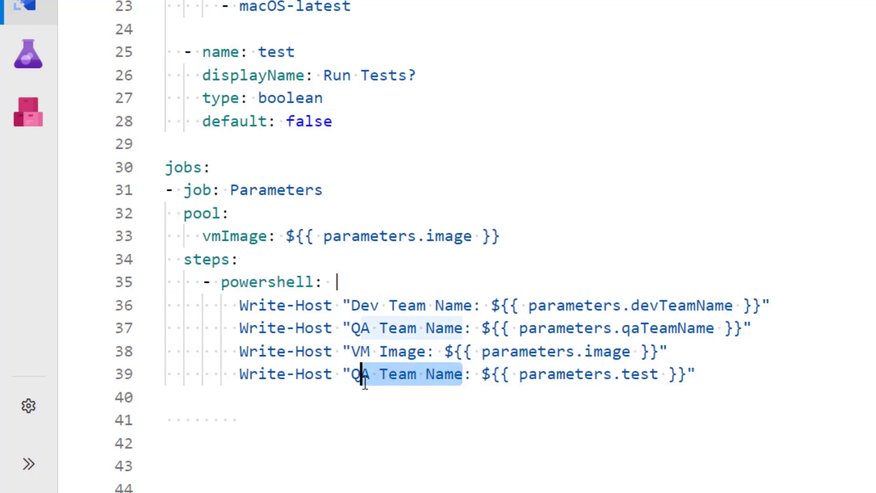
text(Run Tests)
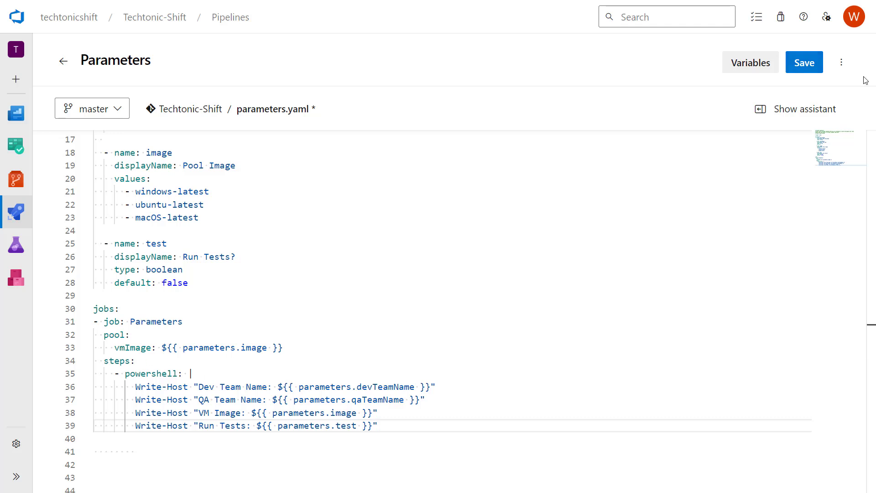
Save the pipeline file and bring up the Run pipeline form
click(805, 63)
click(836, 461)
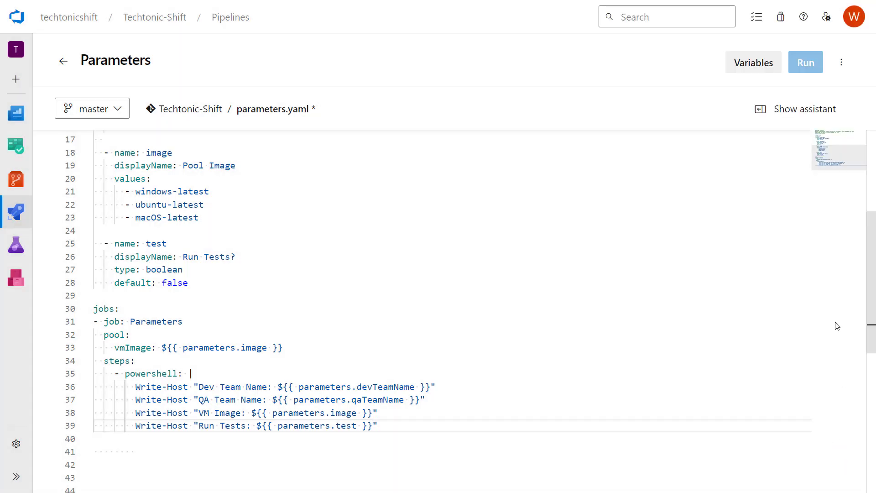
click(805, 62)
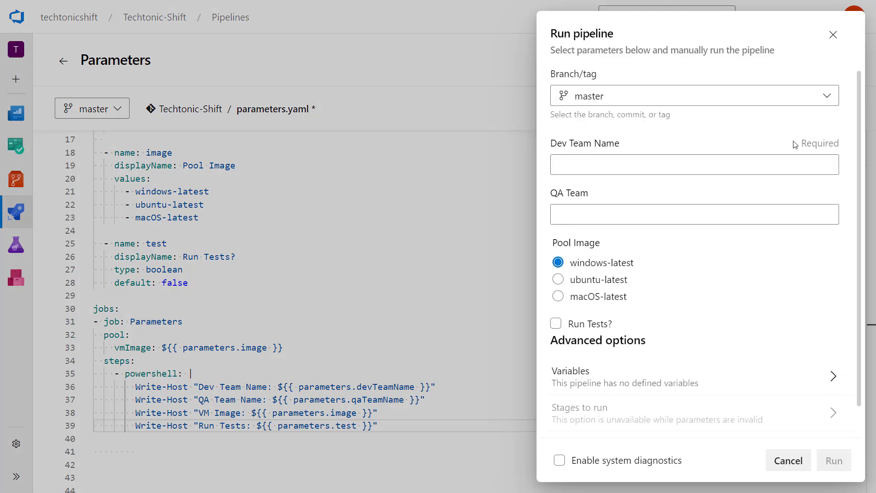
Run with ubuntu-latest, Run Tests checked, Development and Quality Assurance team names
click(587, 287)
click(556, 324)
click(596, 163)
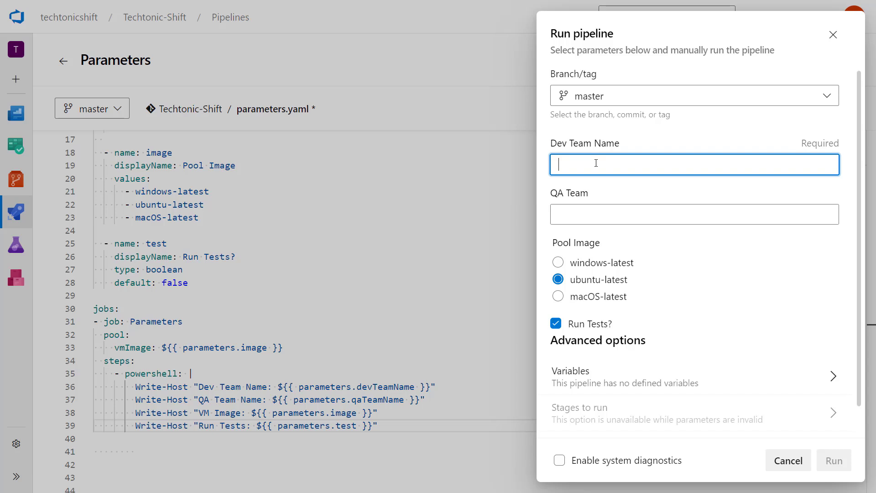
text(d)
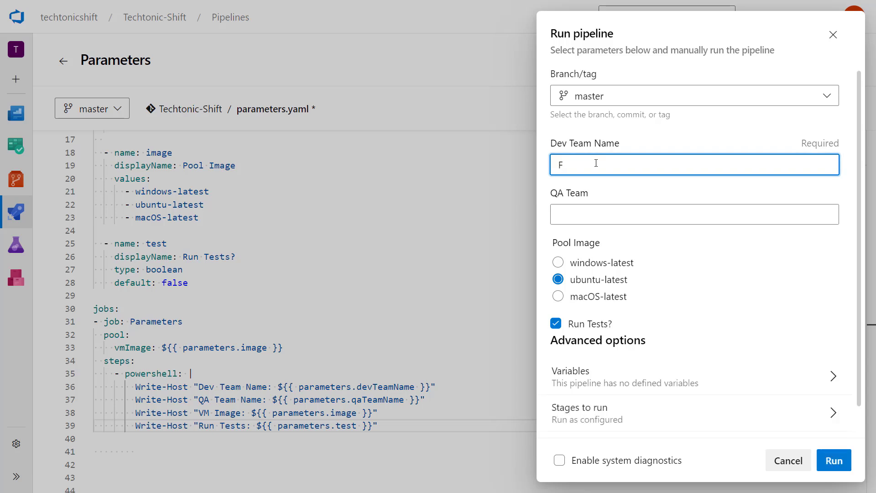
key(BackSpace)
text(Development)
click(594, 214)
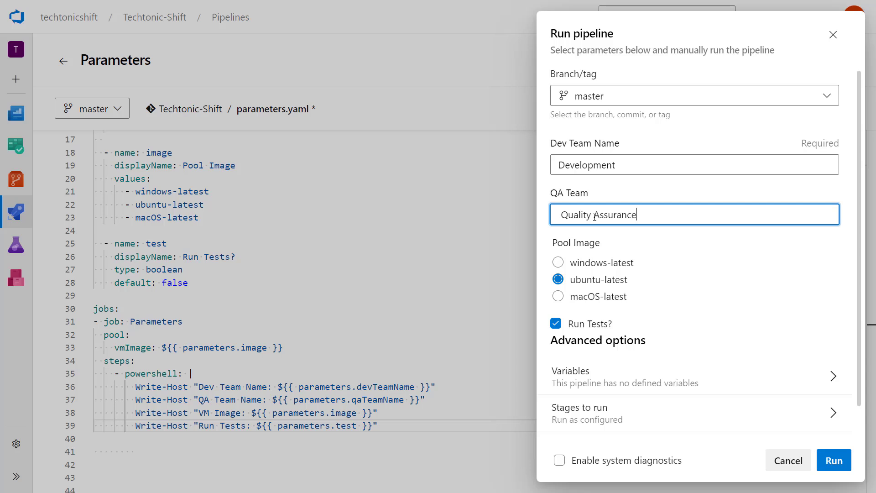
scroll(775, 402, down, 2)
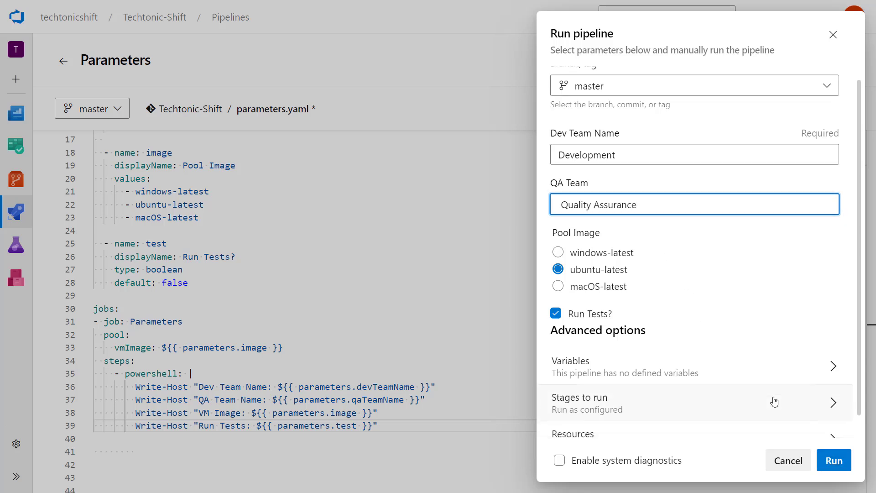
scroll(775, 403, up, 1)
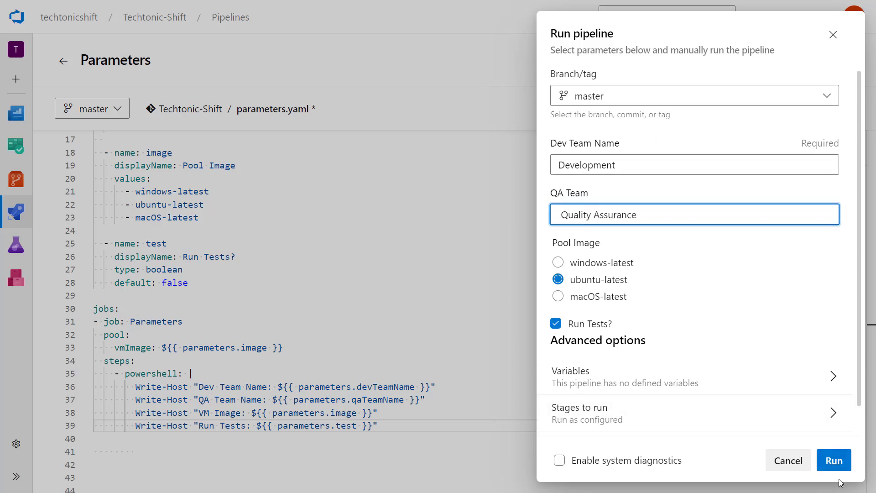
click(834, 460)
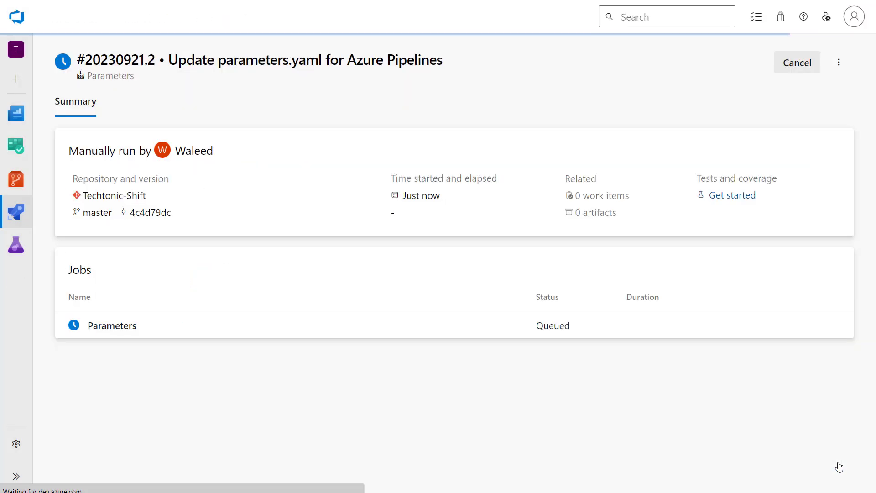
Open the completed Parameters job of run #20230921.2 to view its log
click(375, 339)
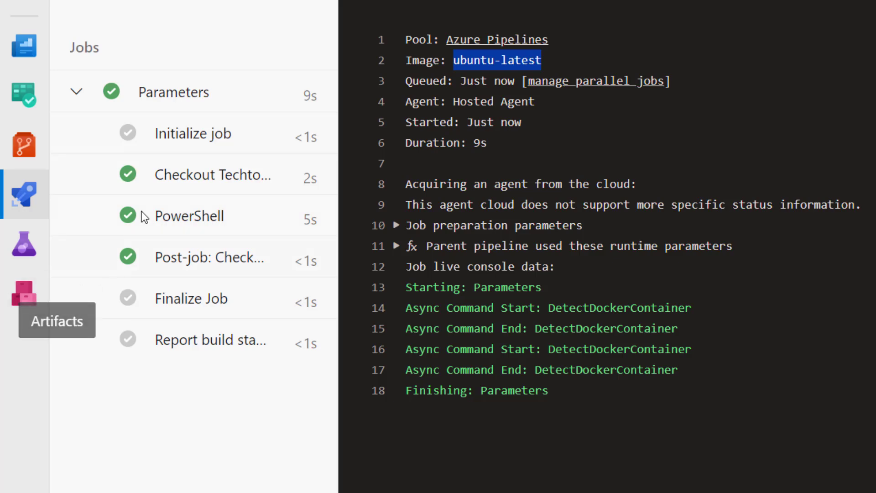
Review the PowerShell step output: Development, Quality Assurance, ubuntu-latest and Run Tests True
click(173, 218)
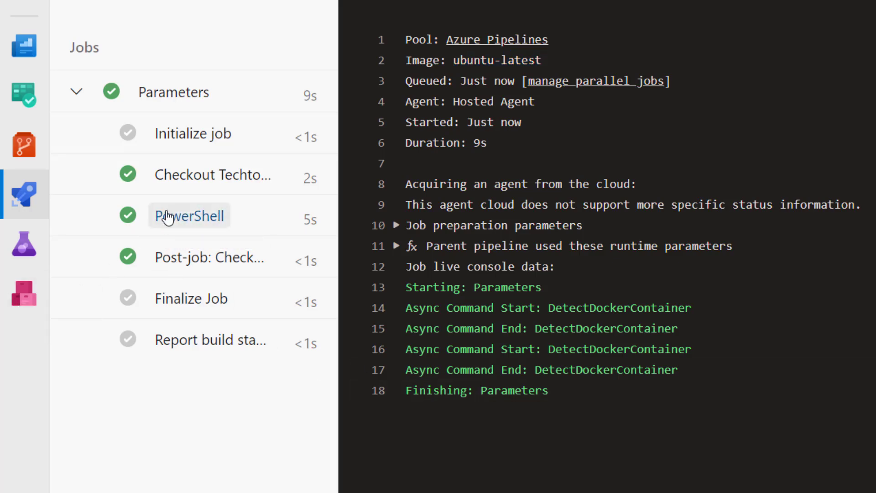
click(173, 218)
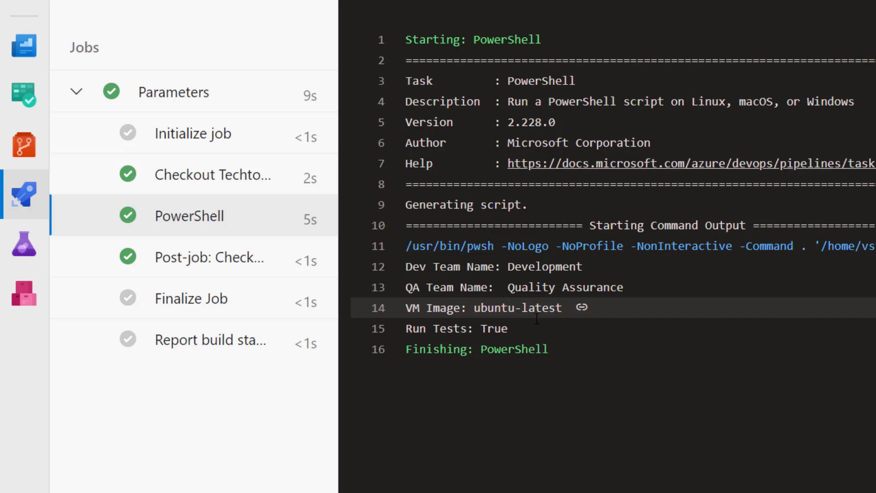
double_click(495, 329)
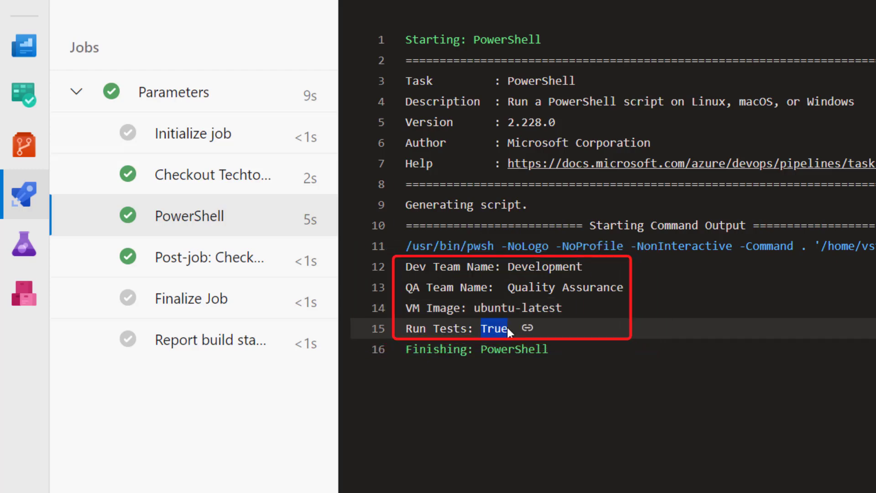
click(465, 309)
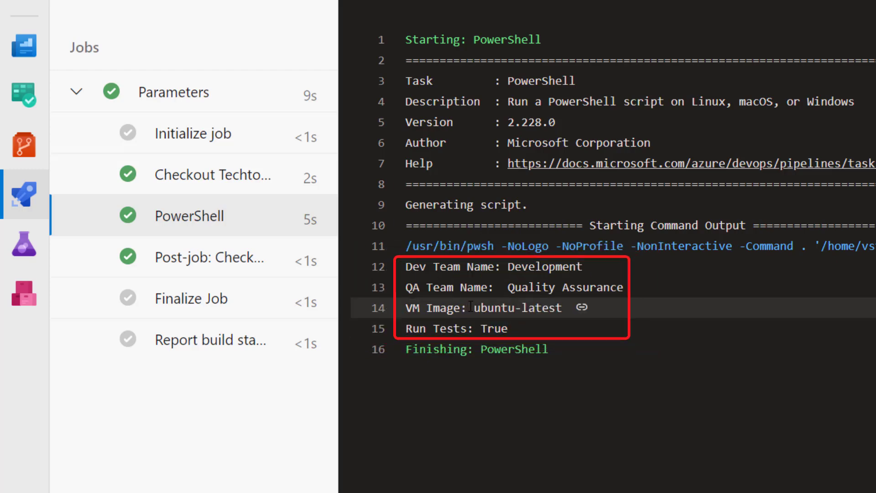
drag(472, 308, 563, 308)
click(657, 294)
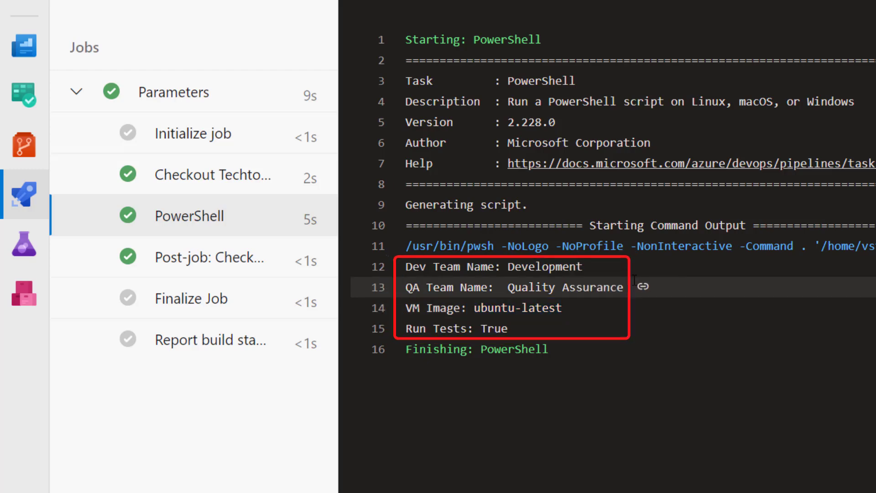
drag(625, 288, 508, 288)
double_click(541, 267)
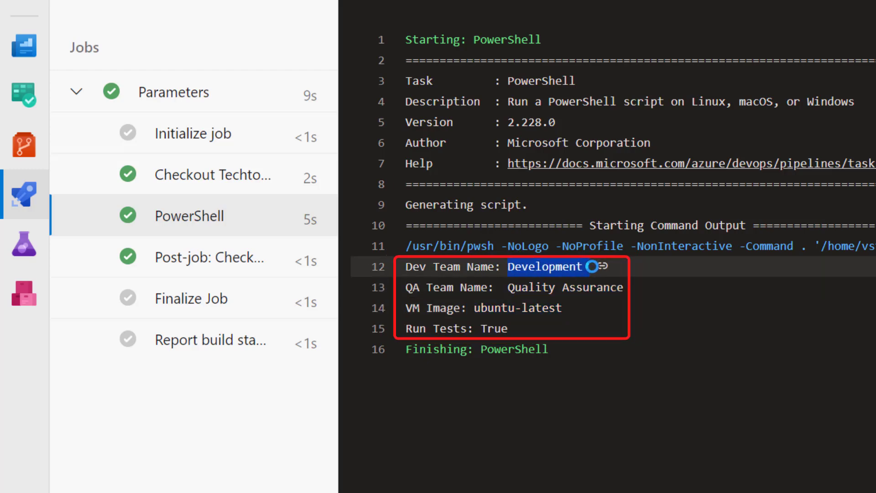
click(807, 288)
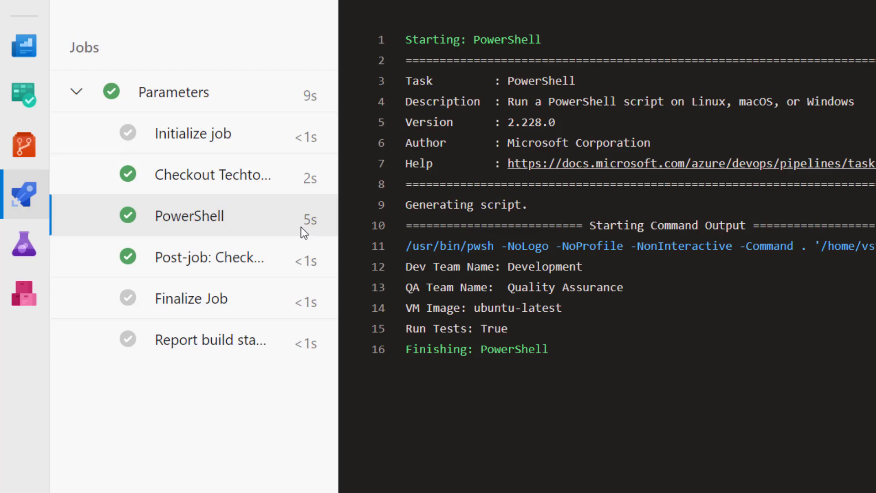